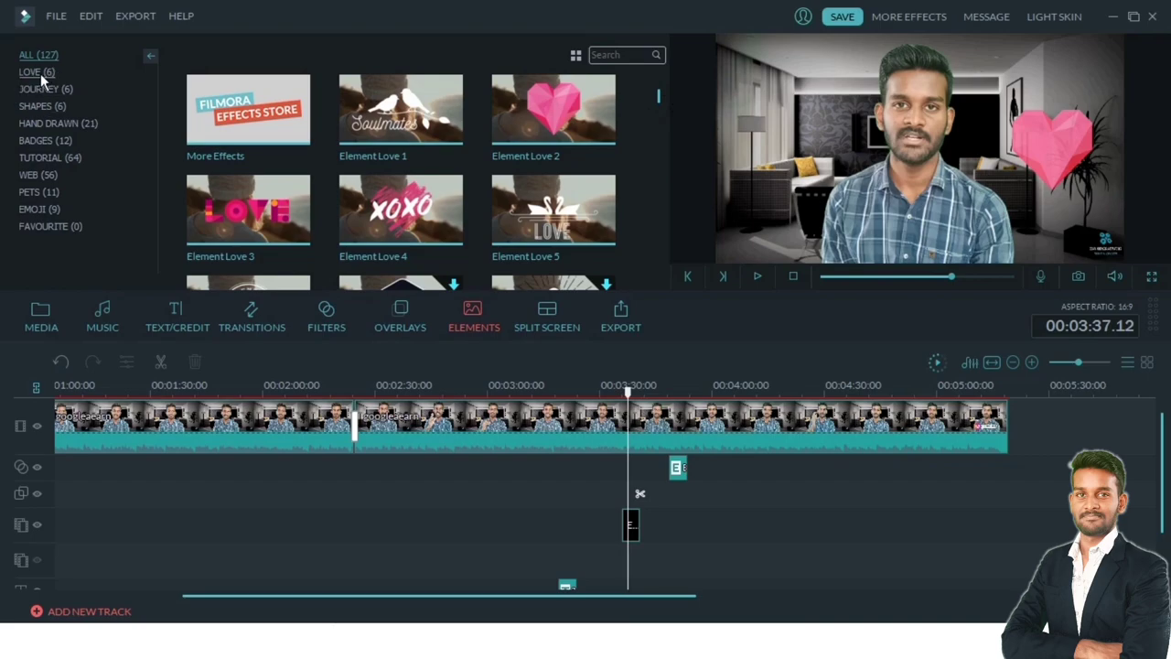
- Browse the Shapes, Badges, Tutorial and Web categories of the elements library
click(54, 104)
click(54, 140)
click(54, 158)
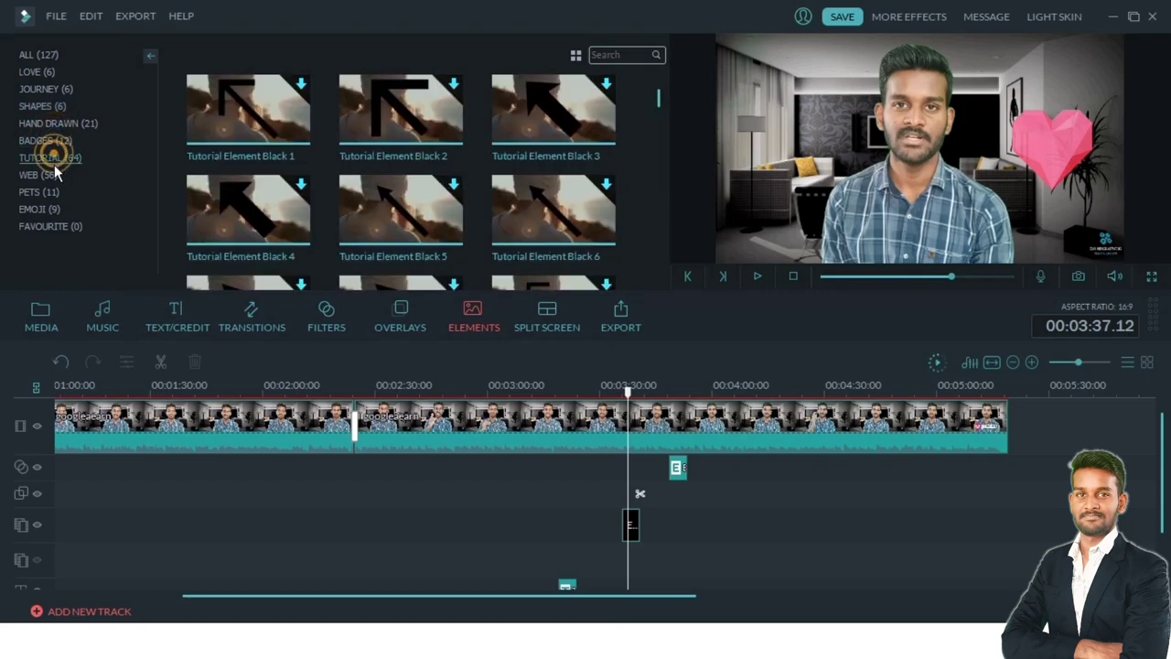
click(51, 180)
mouse_move(659, 99)
mouse_down()
mouse_move(660, 135)
mouse_move(659, 99)
mouse_up()
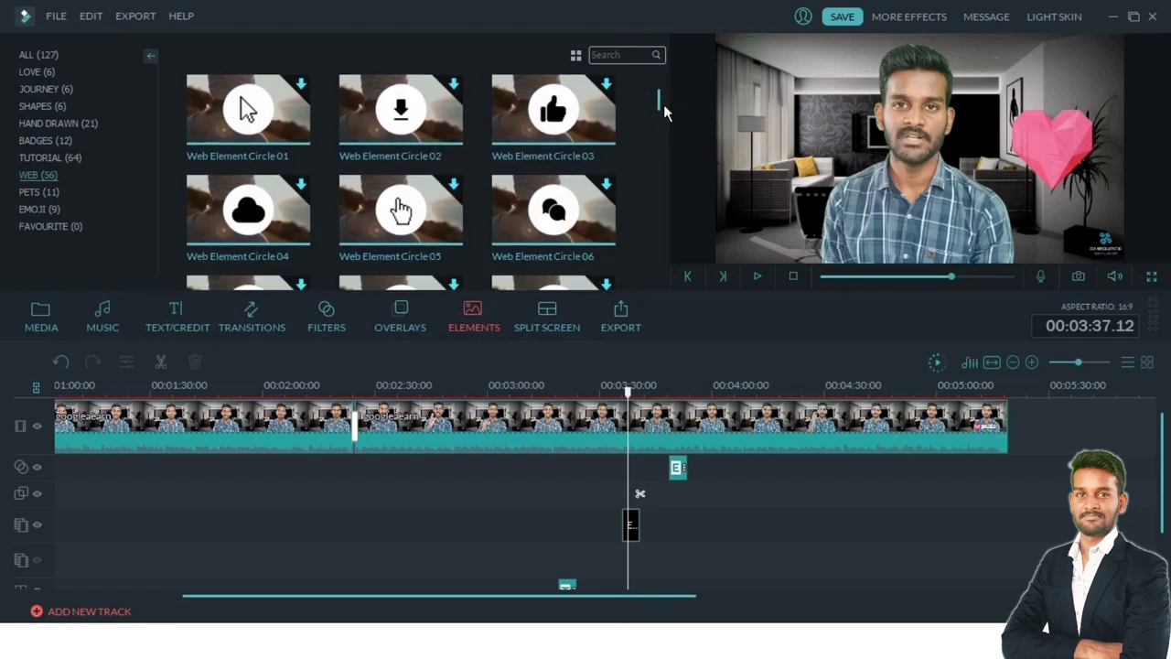
- Shrink the heart element in the preview and position it beside the speaker, over the plant
double_click(633, 528)
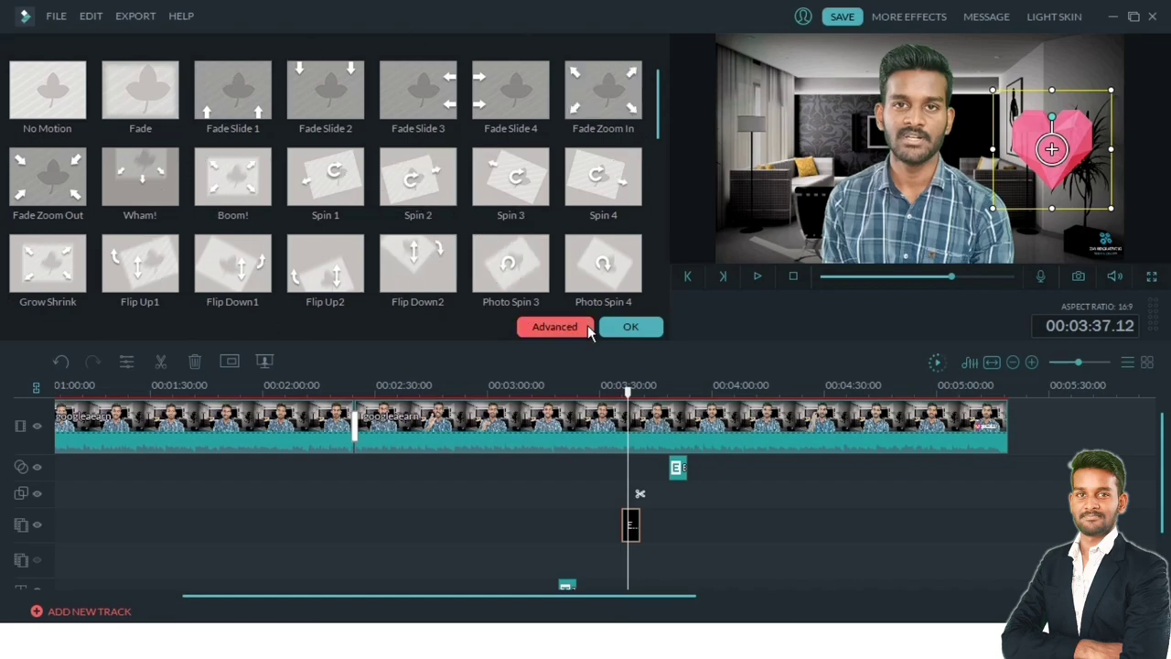
click(631, 328)
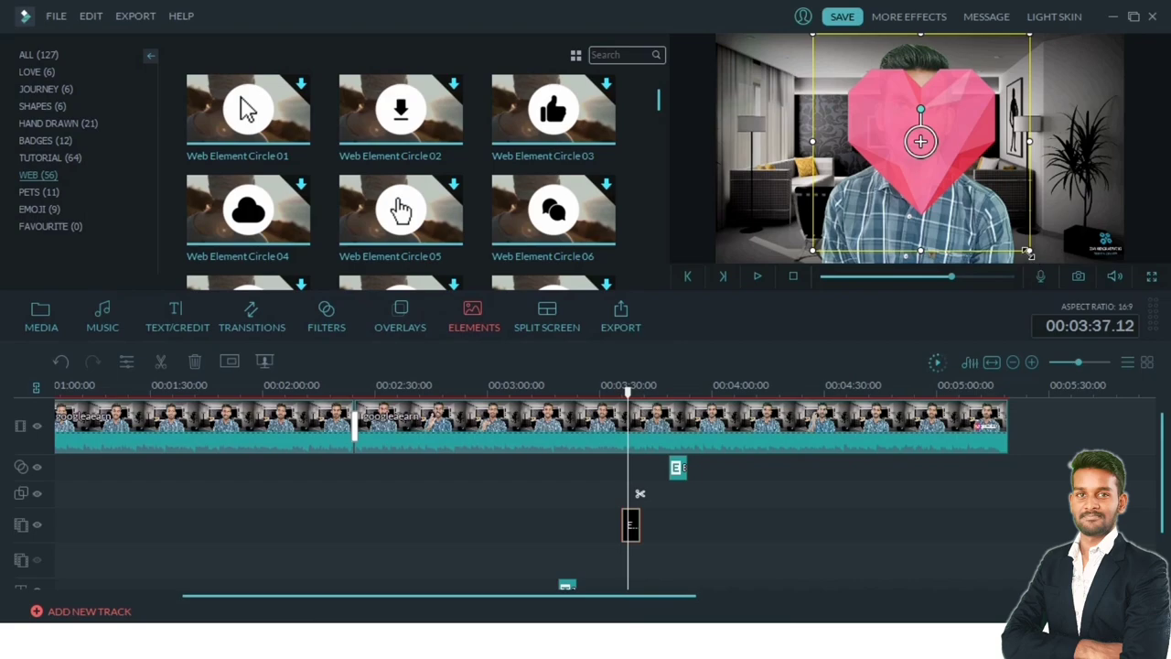
drag(1029, 253, 922, 144)
drag(903, 70, 1001, 84)
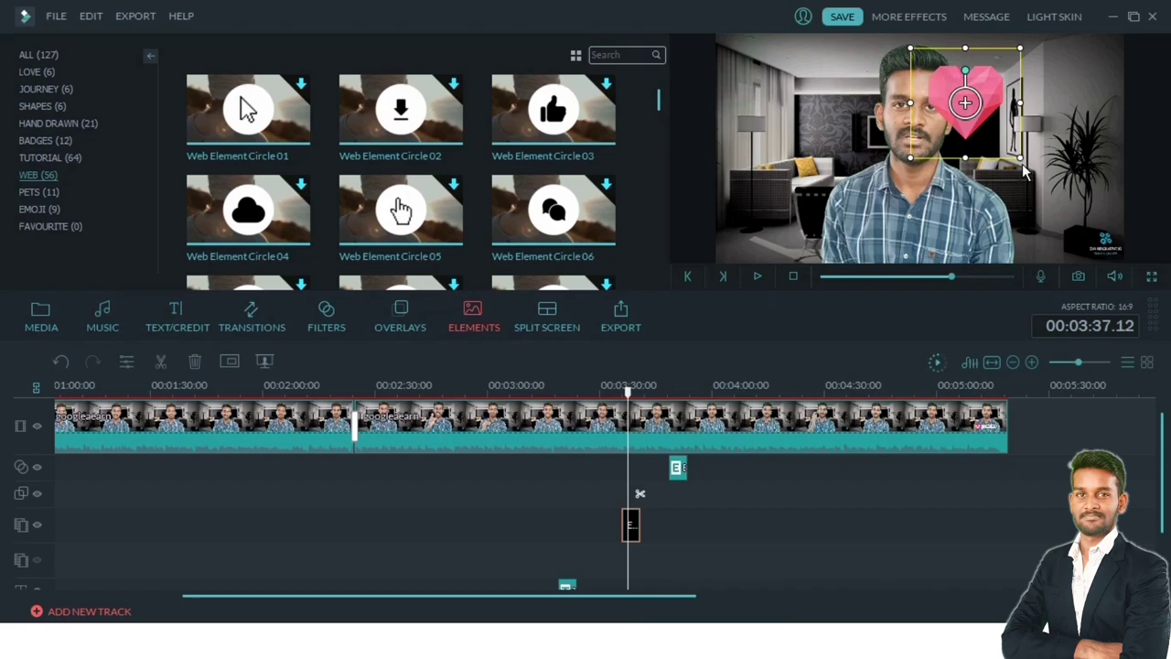
drag(1022, 160, 1044, 180)
drag(1032, 120, 1092, 131)
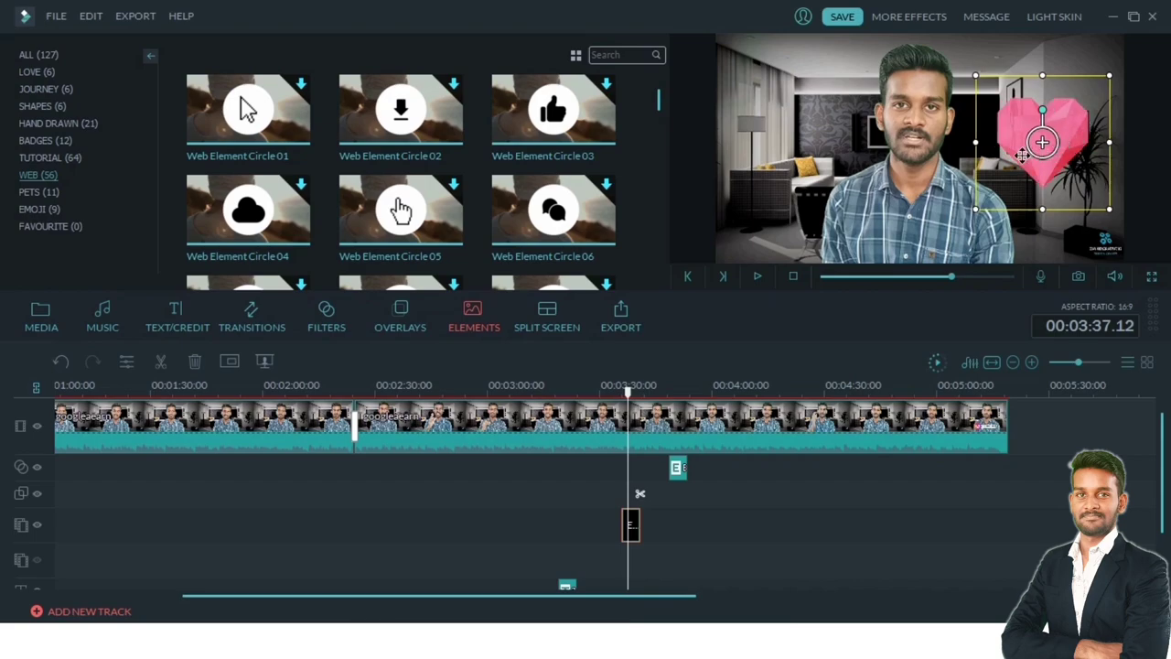
- Look through the split-screen layouts and preview the two-panel side-by-side template
click(554, 313)
mouse_move(637, 157)
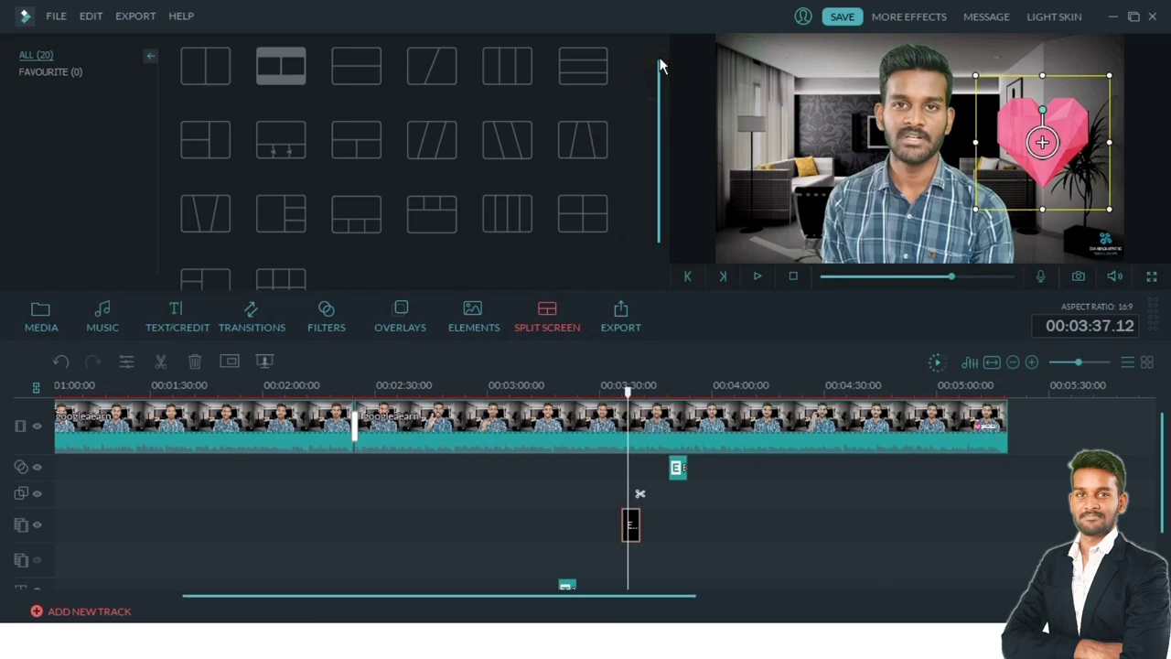
click(199, 63)
right_click(200, 63)
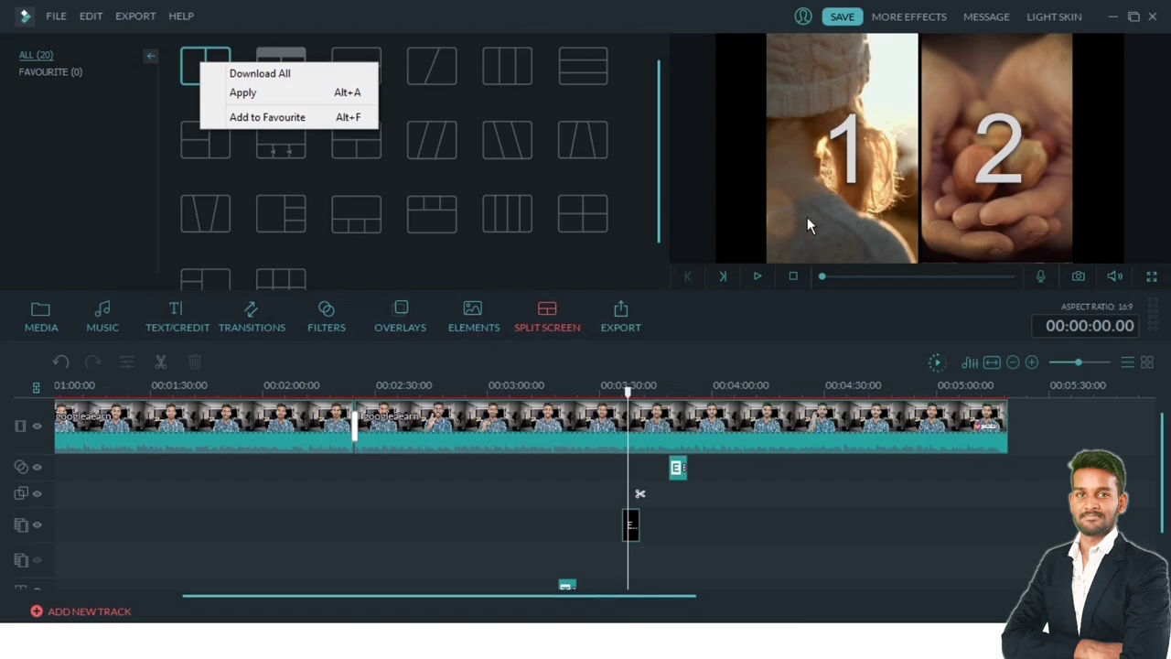
click(600, 215)
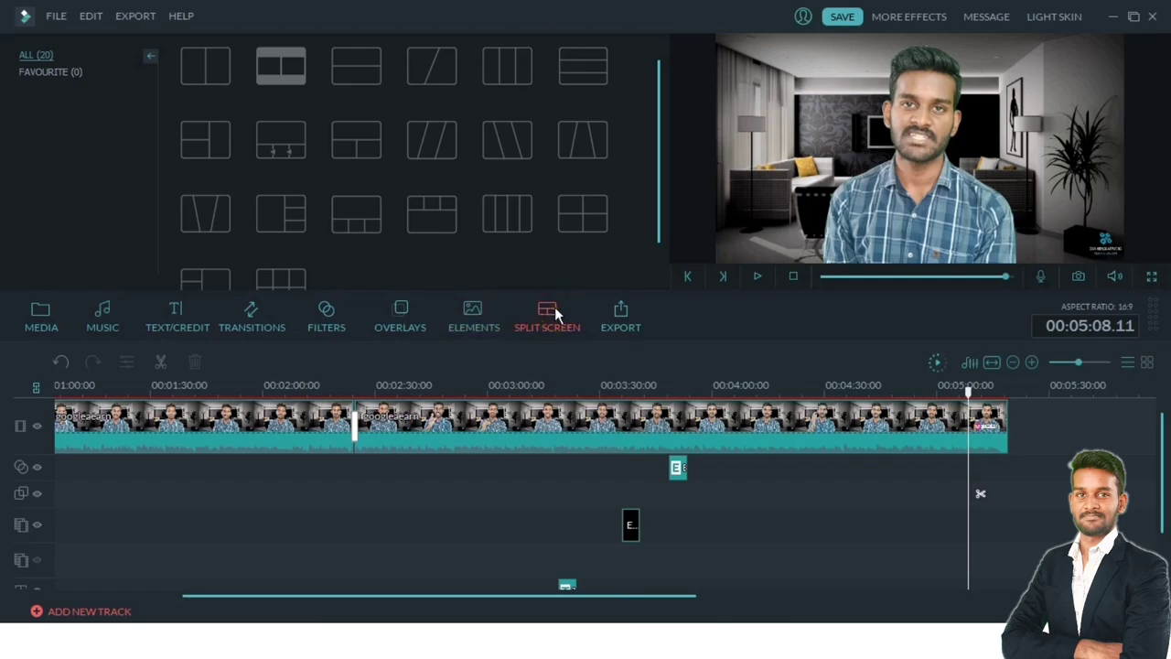
- Add the two-panel side-by-side split screen after the main video and fill its first drop zone with the googleaearn clip
click(220, 60)
click(229, 82)
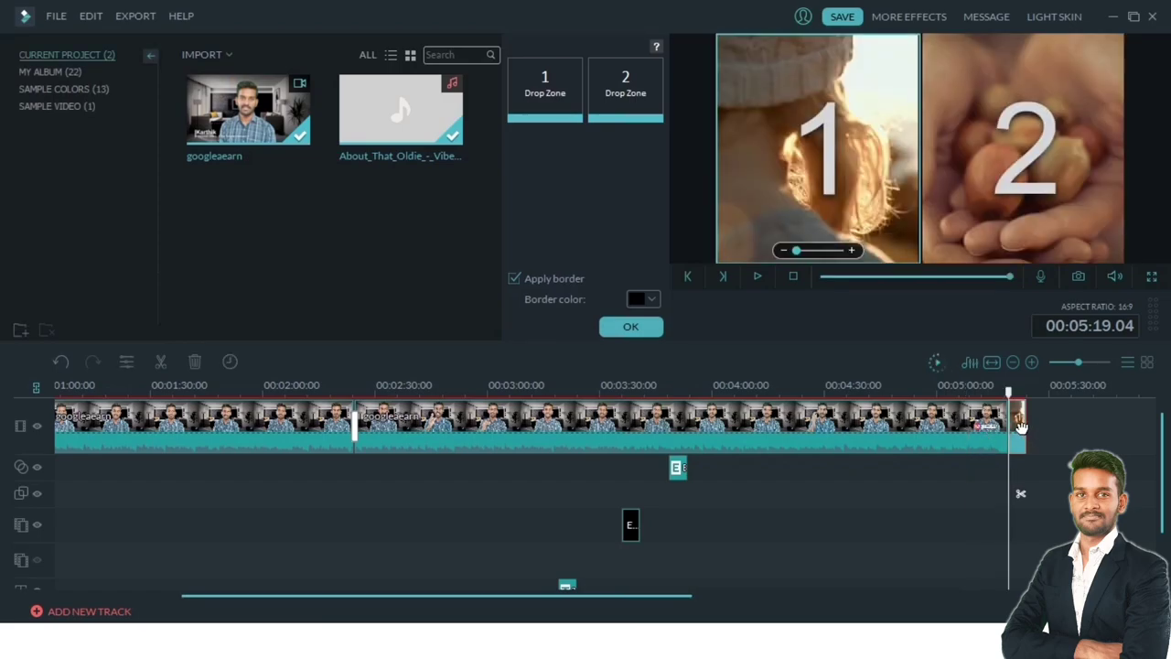
drag(245, 101, 554, 107)
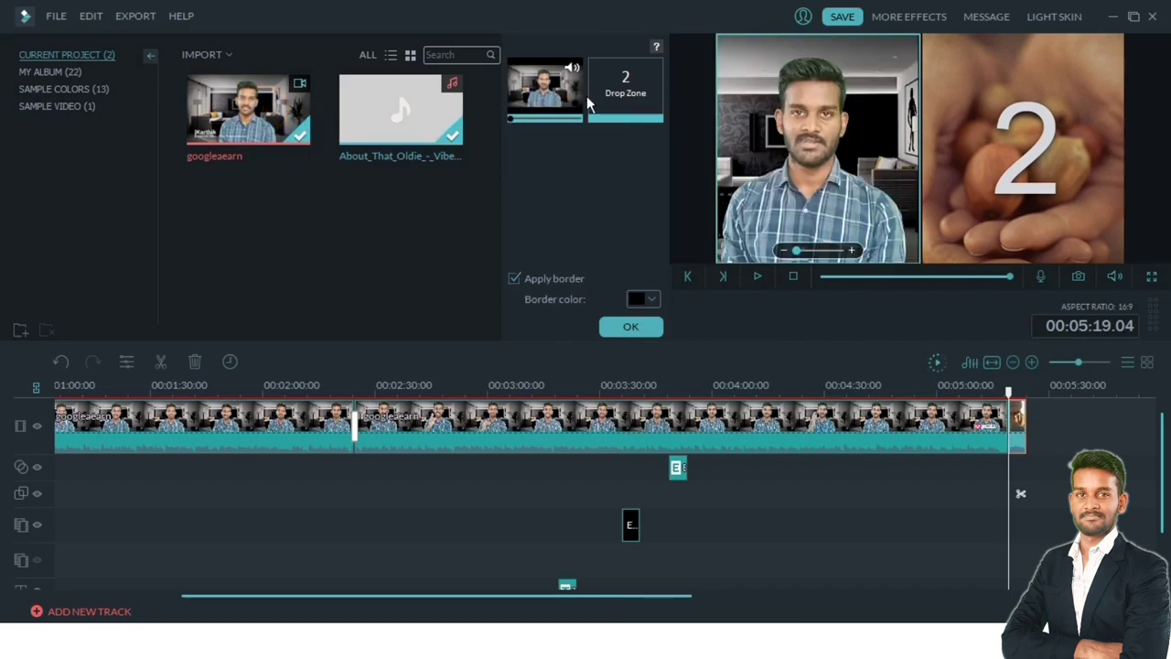
- Import the pexels-photo-245240 image into the second split-screen drop zone and play back the split screen
click(233, 55)
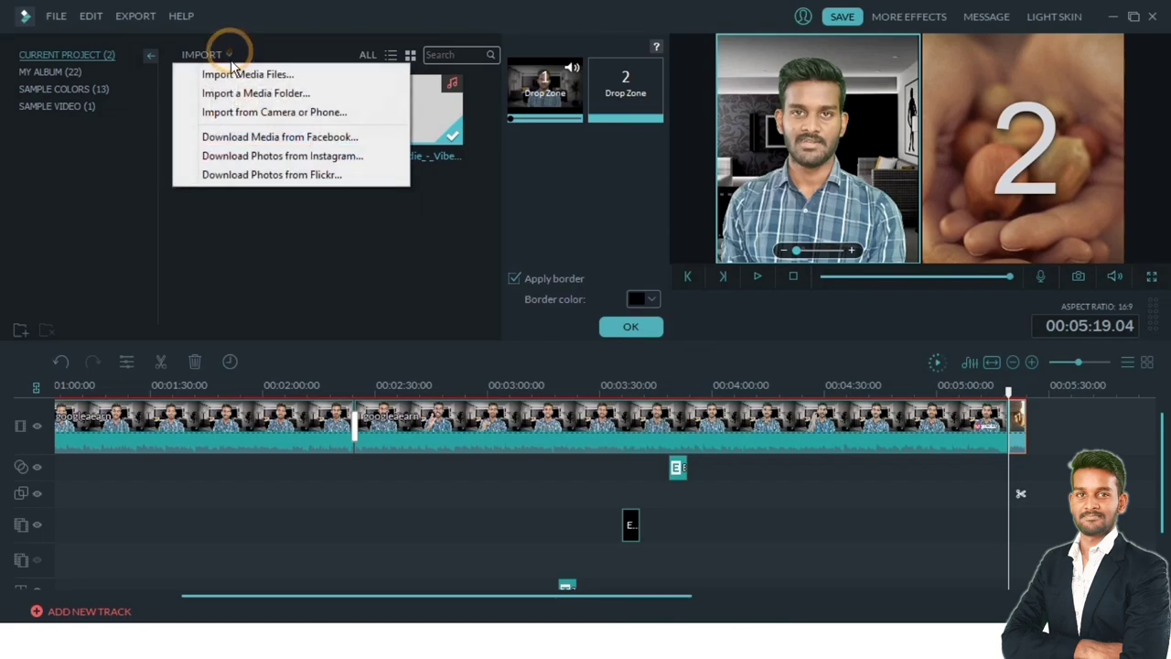
click(235, 75)
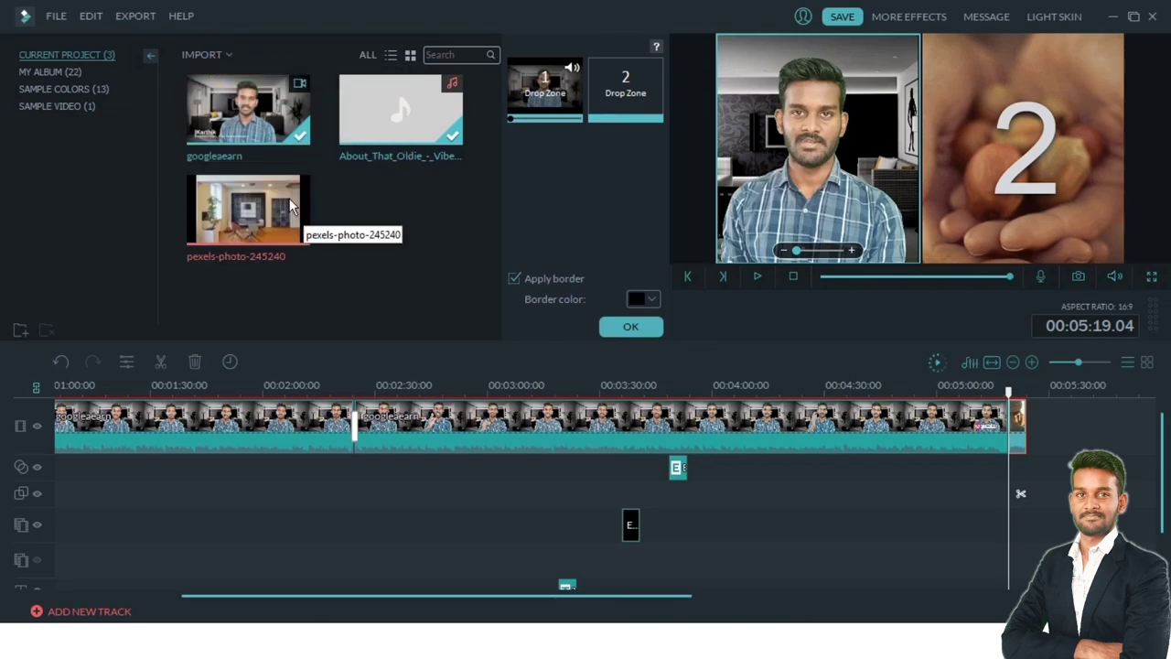
drag(290, 198, 626, 86)
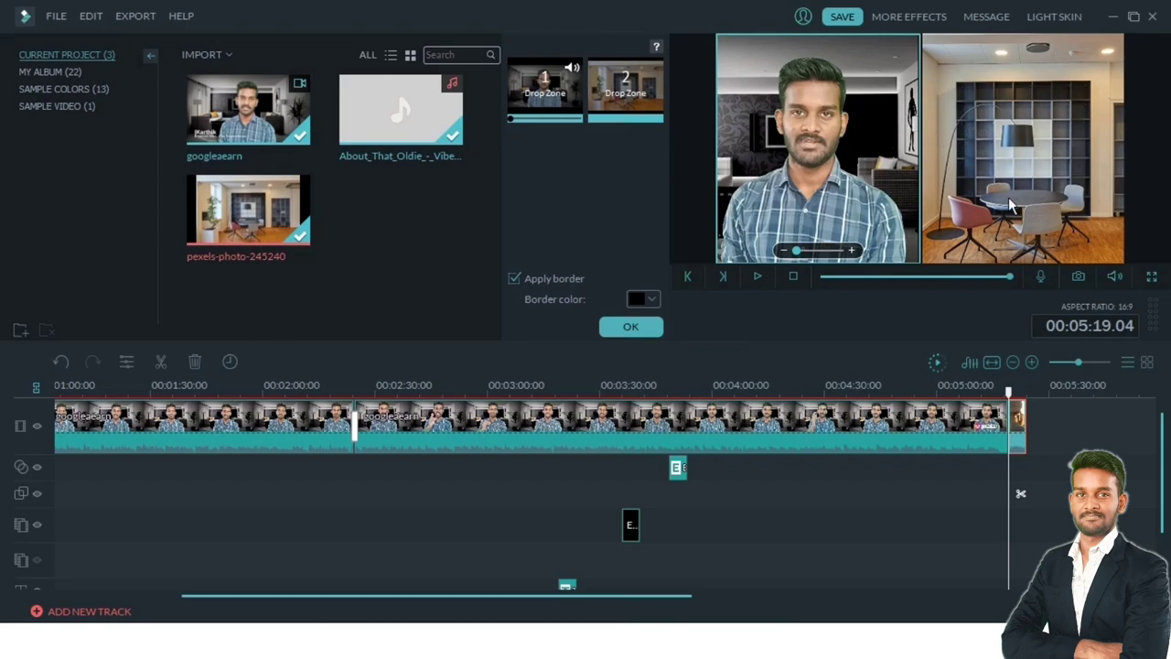
click(647, 331)
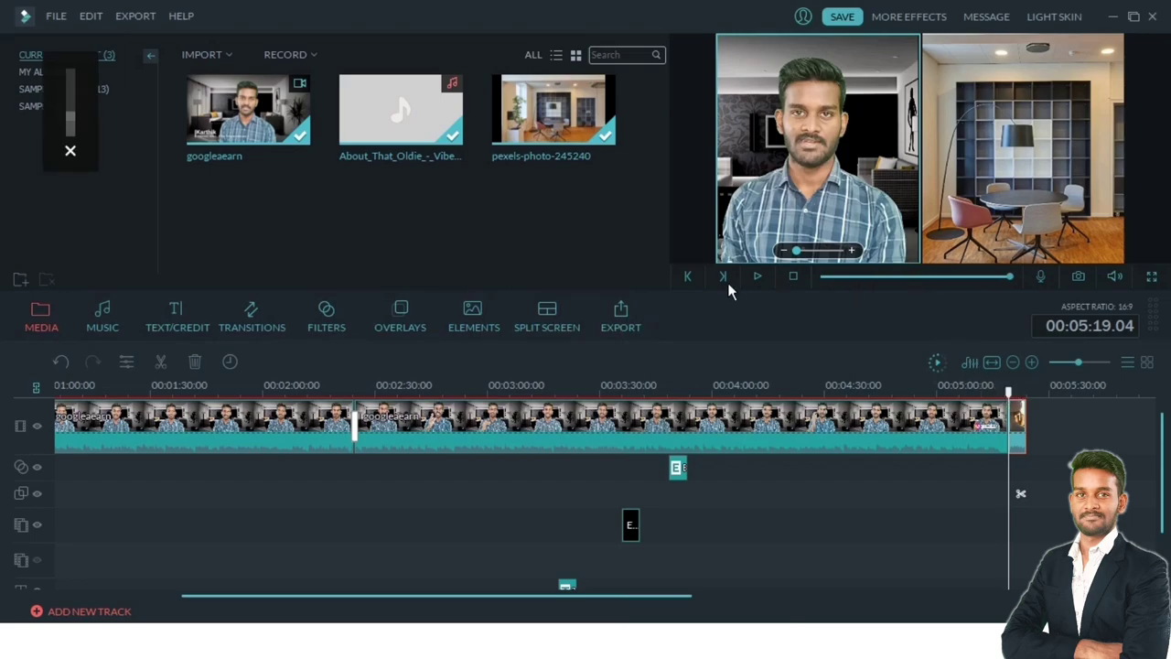
click(760, 277)
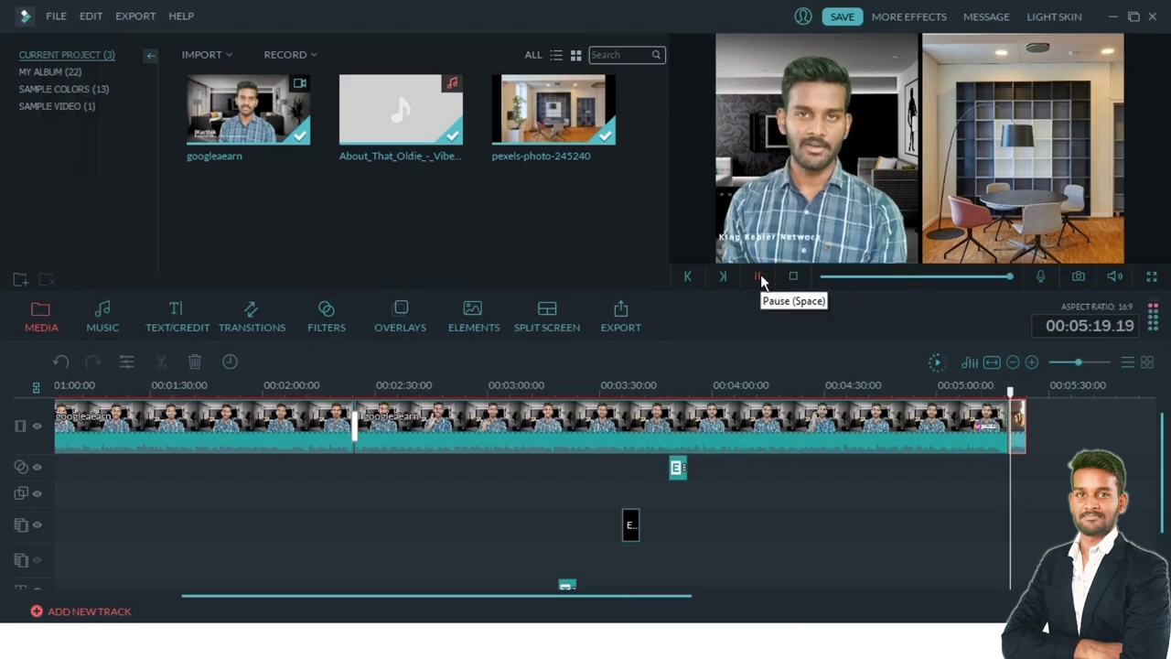
click(760, 276)
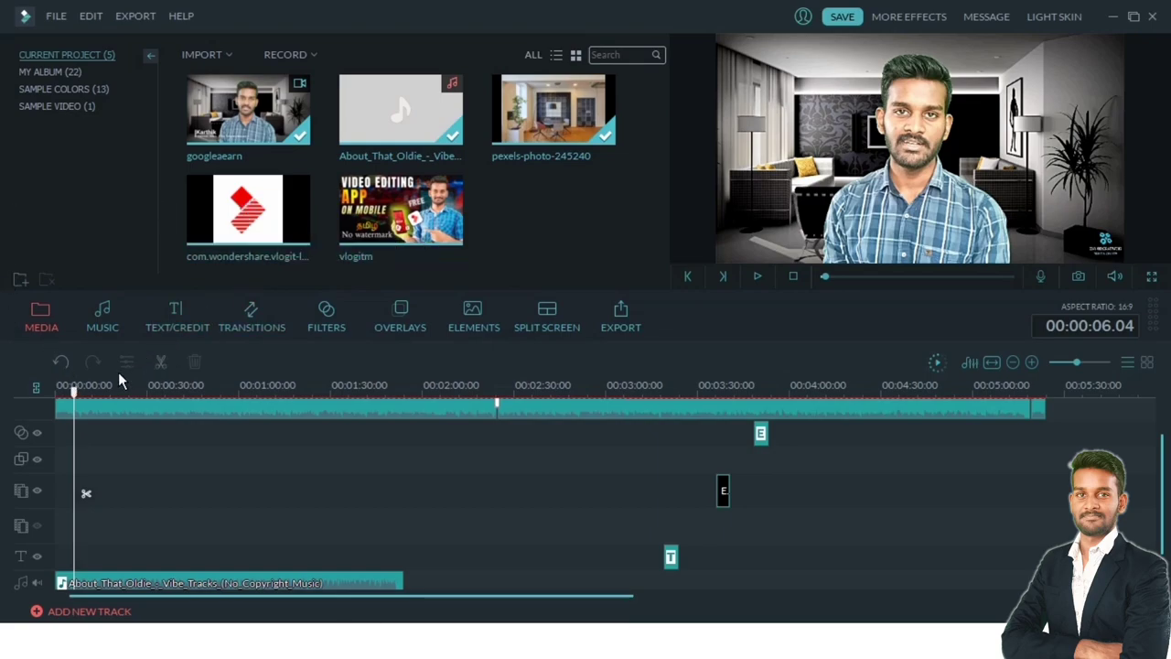
- Place the com.wondershare.vlogit logo image at the start of the heart element's track and extend it up to the heart clip
drag(74, 392, 32, 400)
mouse_move(222, 238)
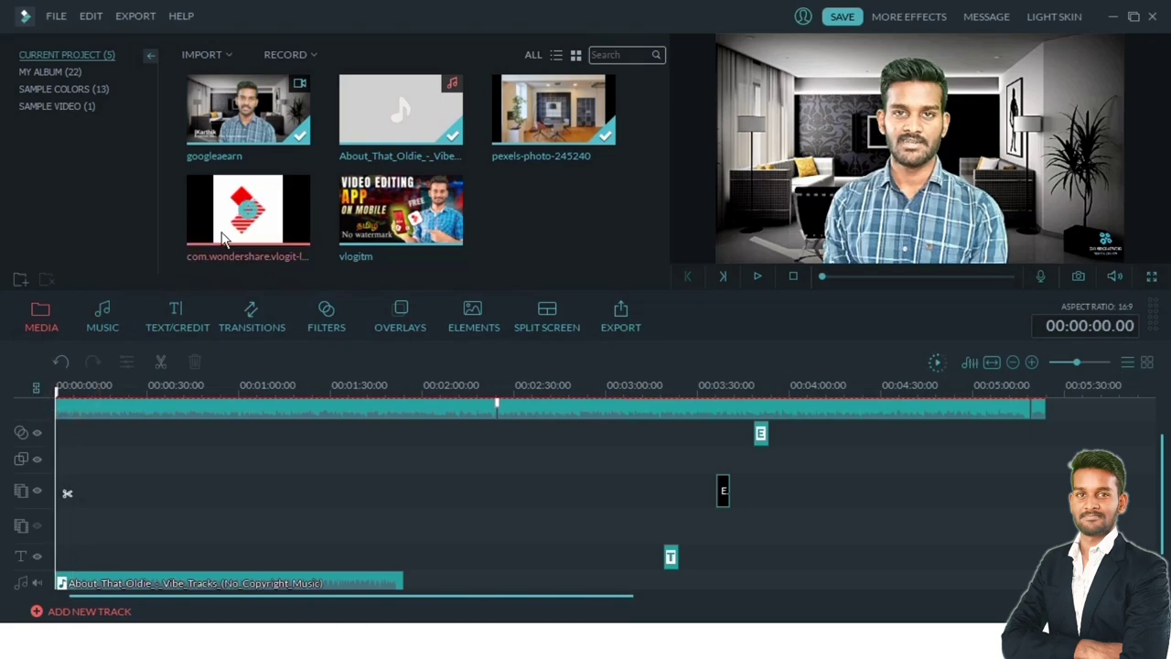
click(279, 213)
drag(178, 451, 722, 497)
- Scale the logo overlay down to a small square and place it in the upper-right corner of the video frame
drag(719, 386, 380, 386)
click(908, 98)
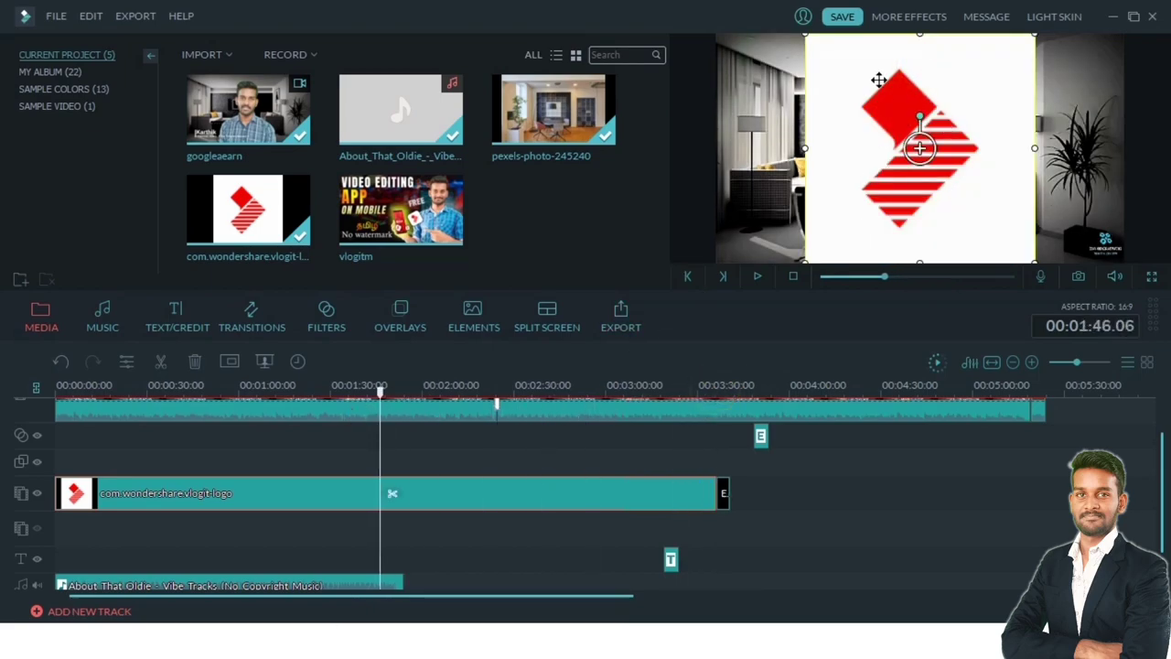
drag(811, 38, 988, 174)
drag(1010, 238, 1103, 56)
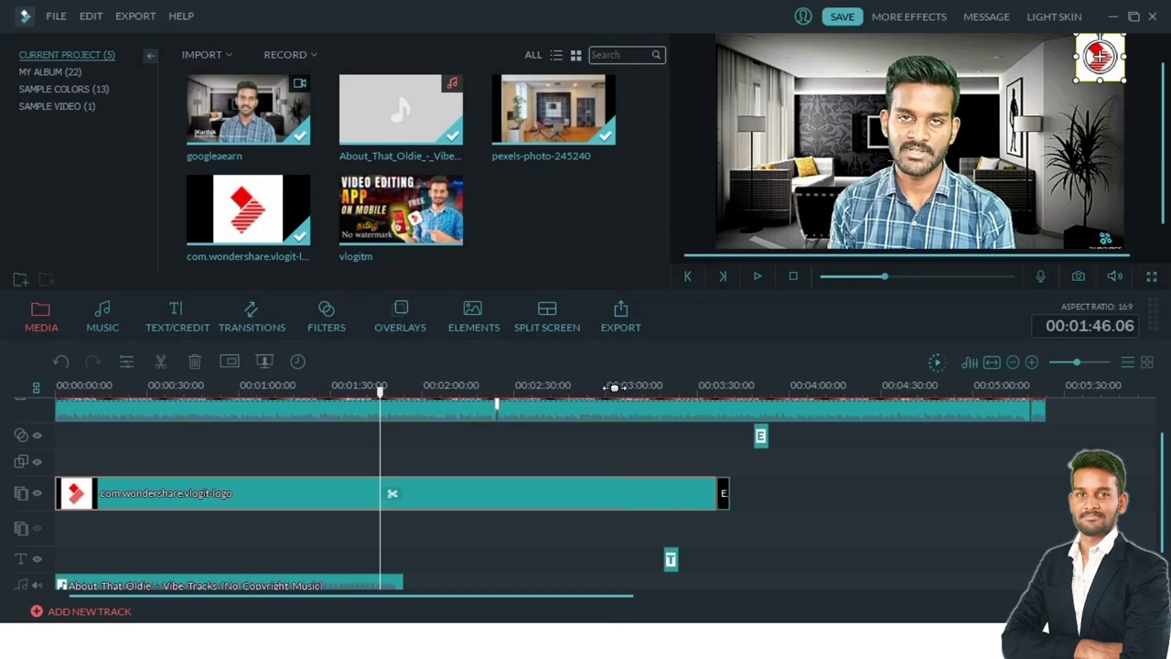
- Add the vlogitm image at 00:00:44.07 on the overlay track below the logo
drag(381, 389, 228, 398)
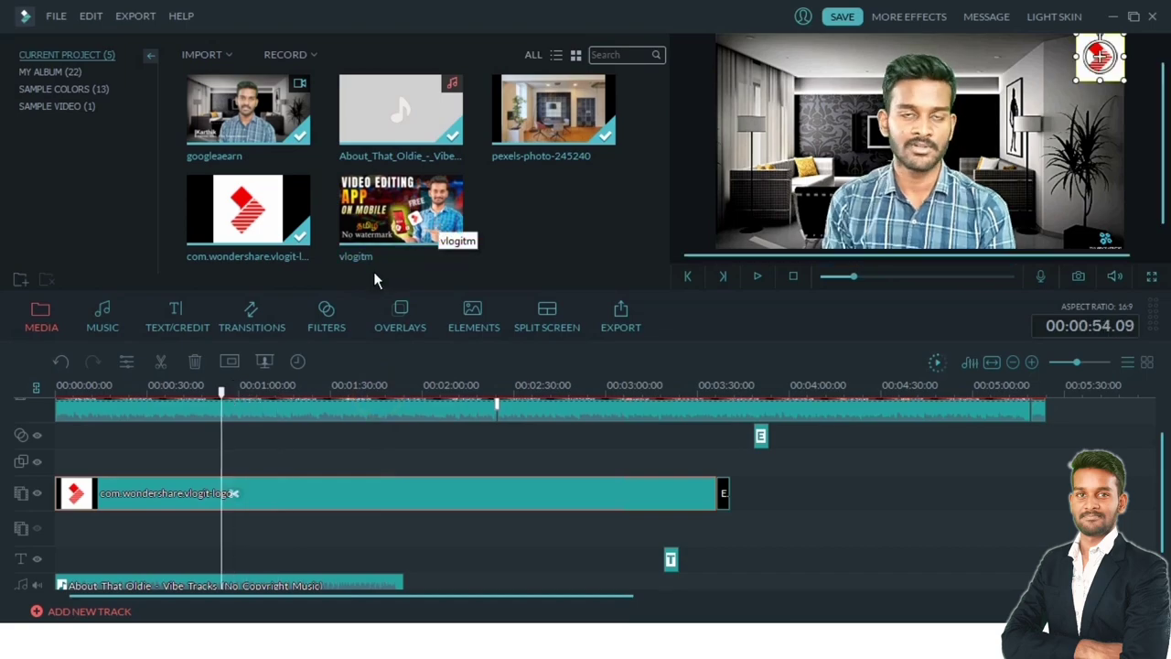
drag(219, 393, 190, 393)
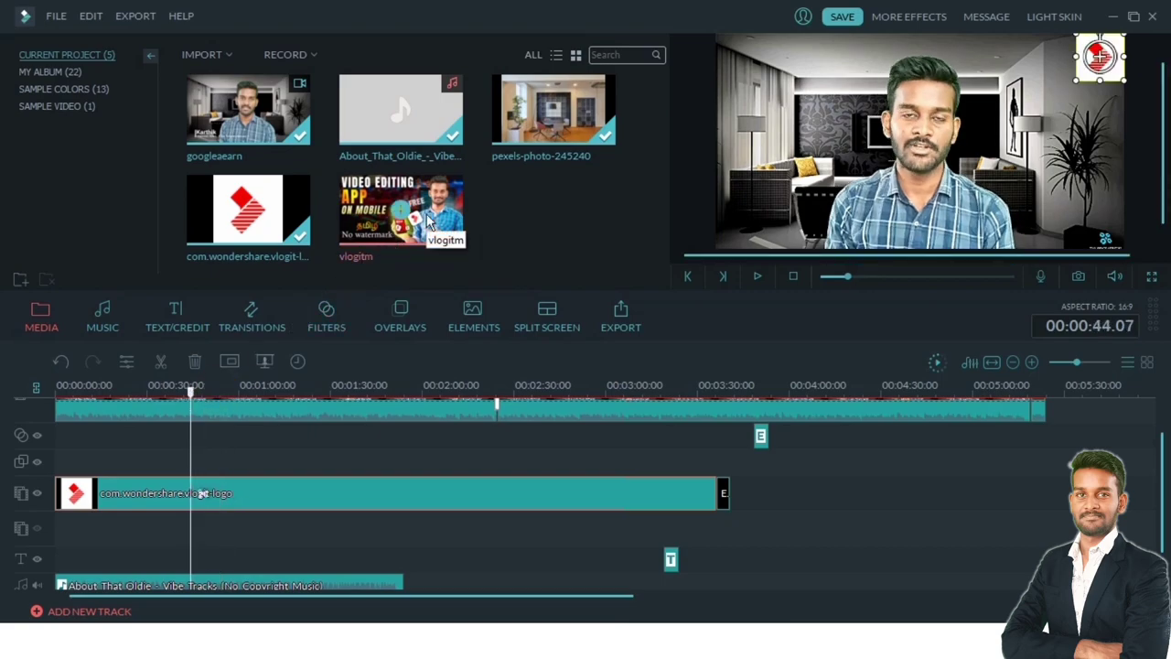
drag(428, 223, 199, 528)
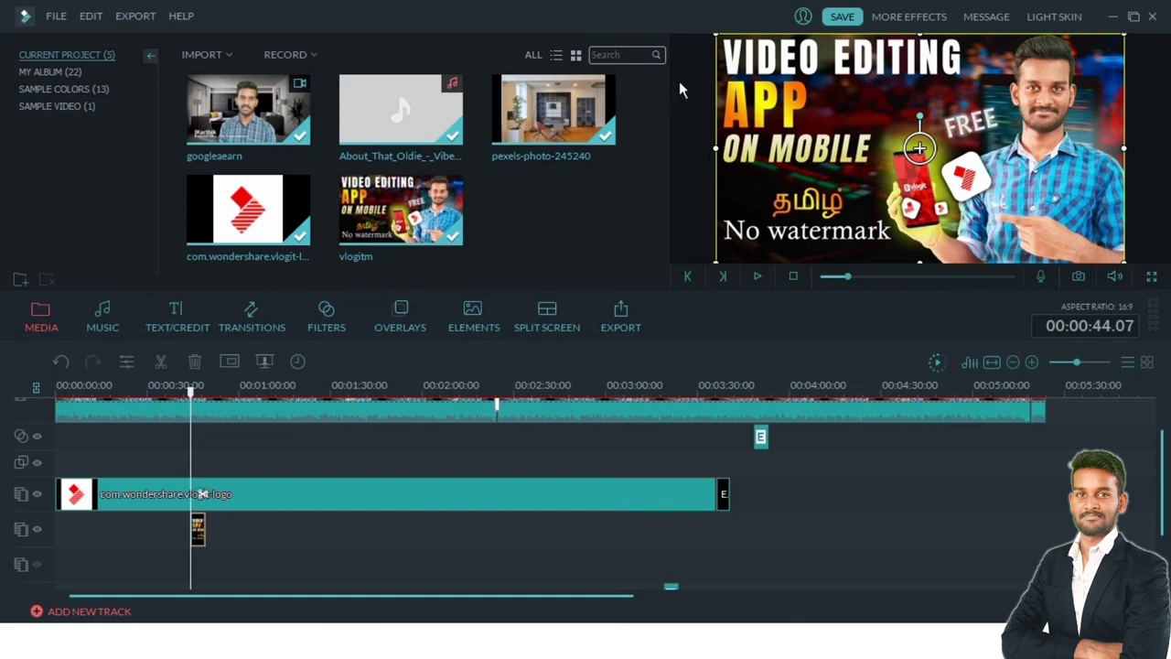
- Shrink the vlogitm overlay and move it into the upper-left corner of the video frame
drag(716, 34, 852, 135)
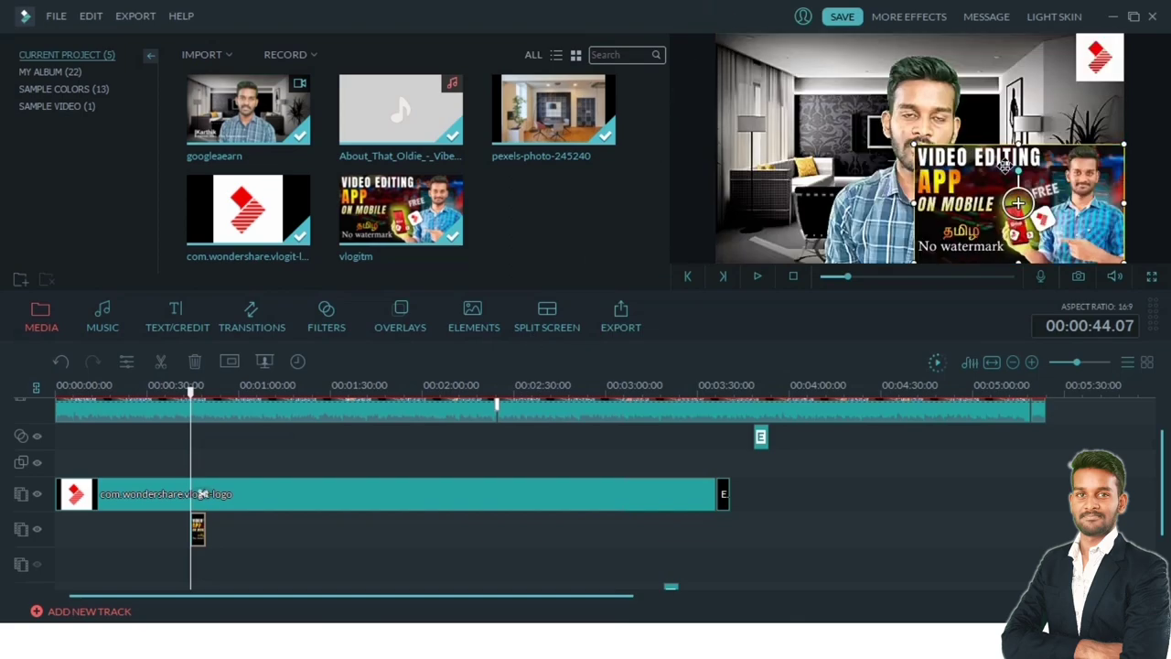
drag(1065, 199, 1013, 180)
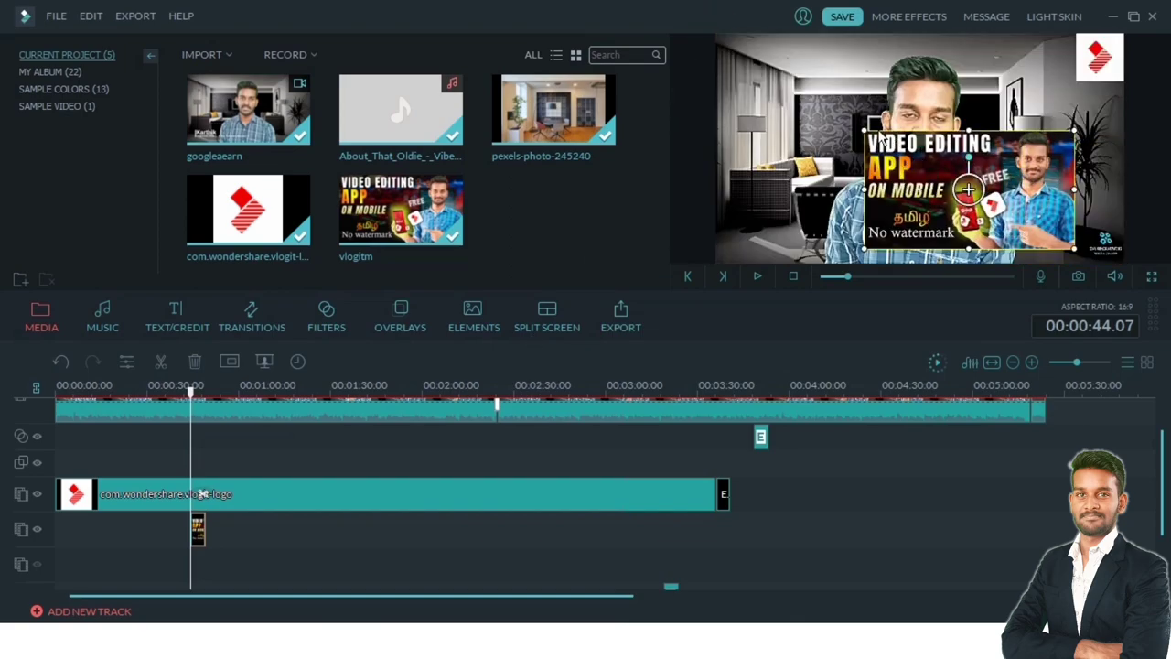
drag(864, 131, 919, 163)
drag(1037, 192, 853, 61)
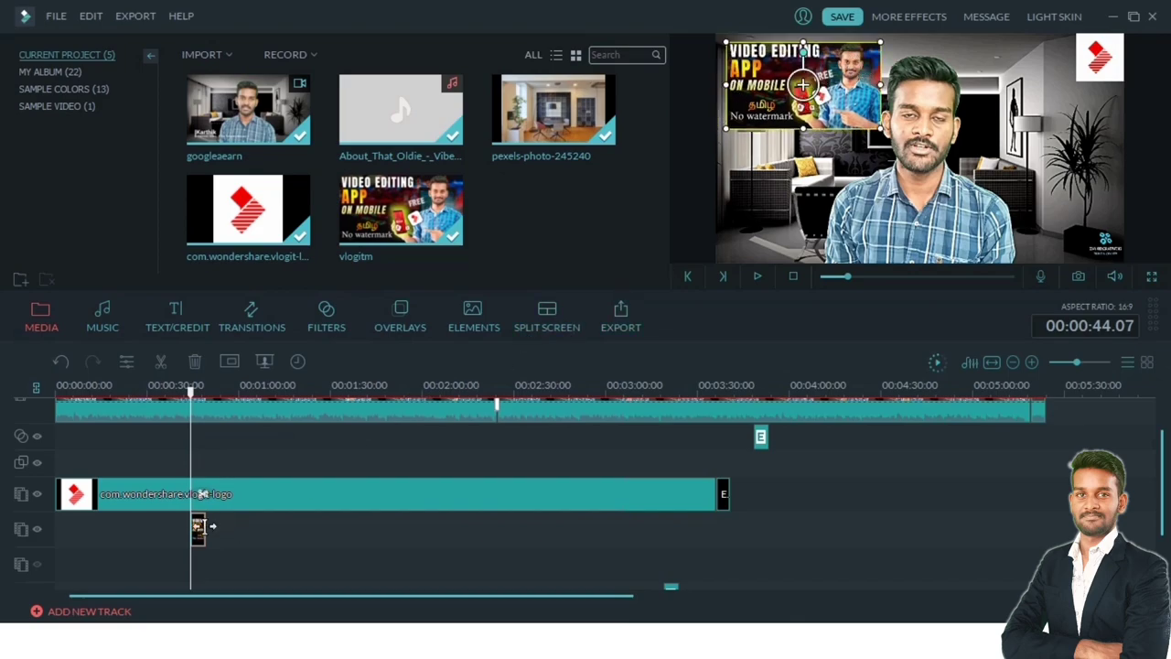
- Extend the vlogitm overlay clip to about 00:00:53.19 and scrub through it to check its display
drag(210, 526, 221, 527)
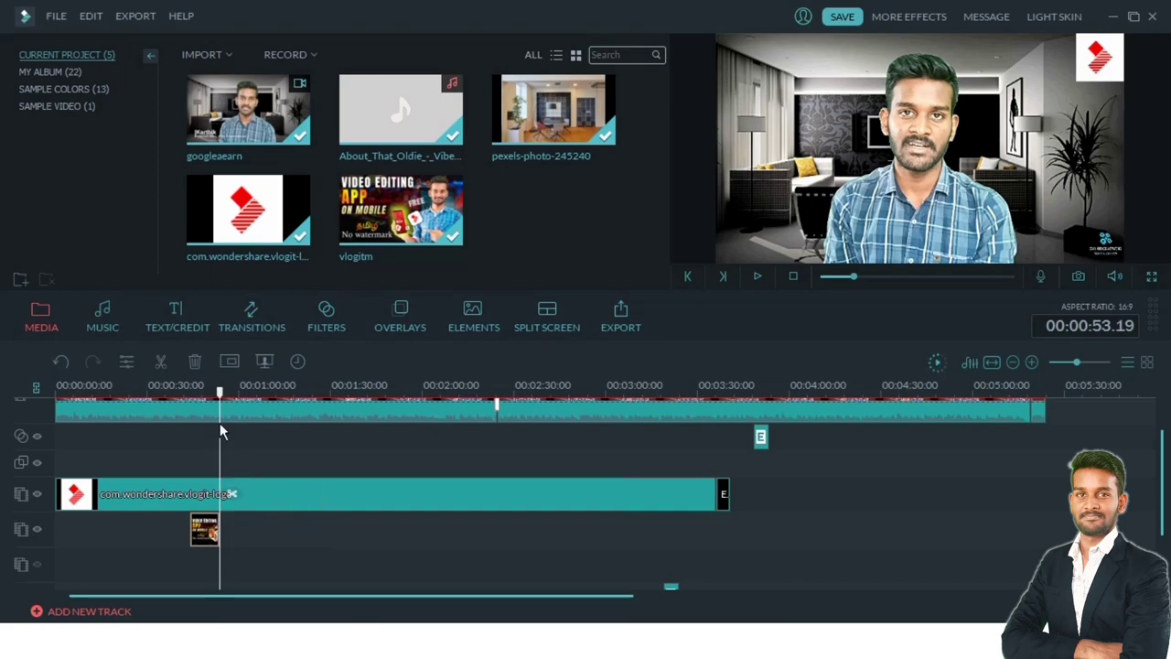
drag(221, 394, 206, 393)
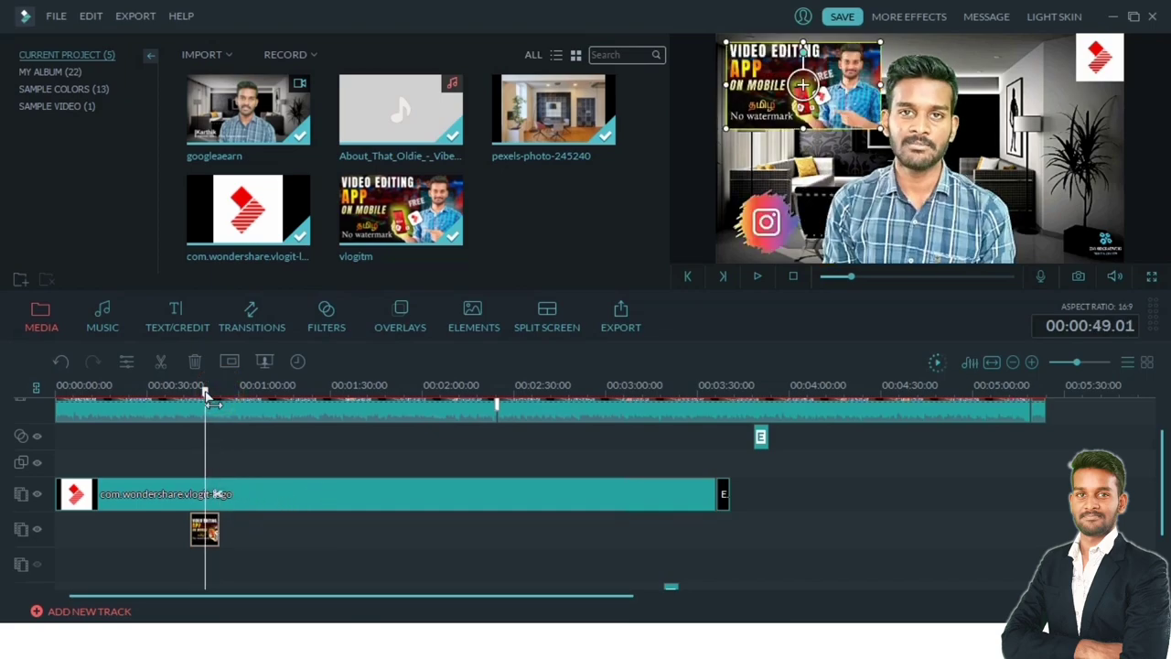
drag(205, 393, 185, 393)
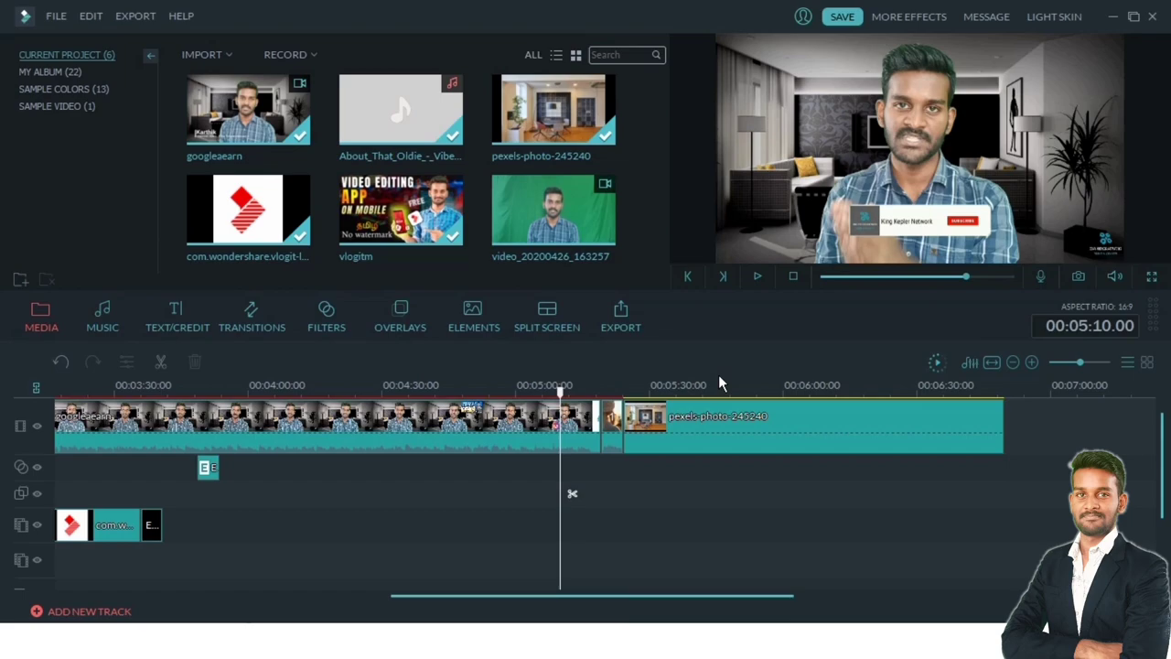
drag(560, 392, 716, 407)
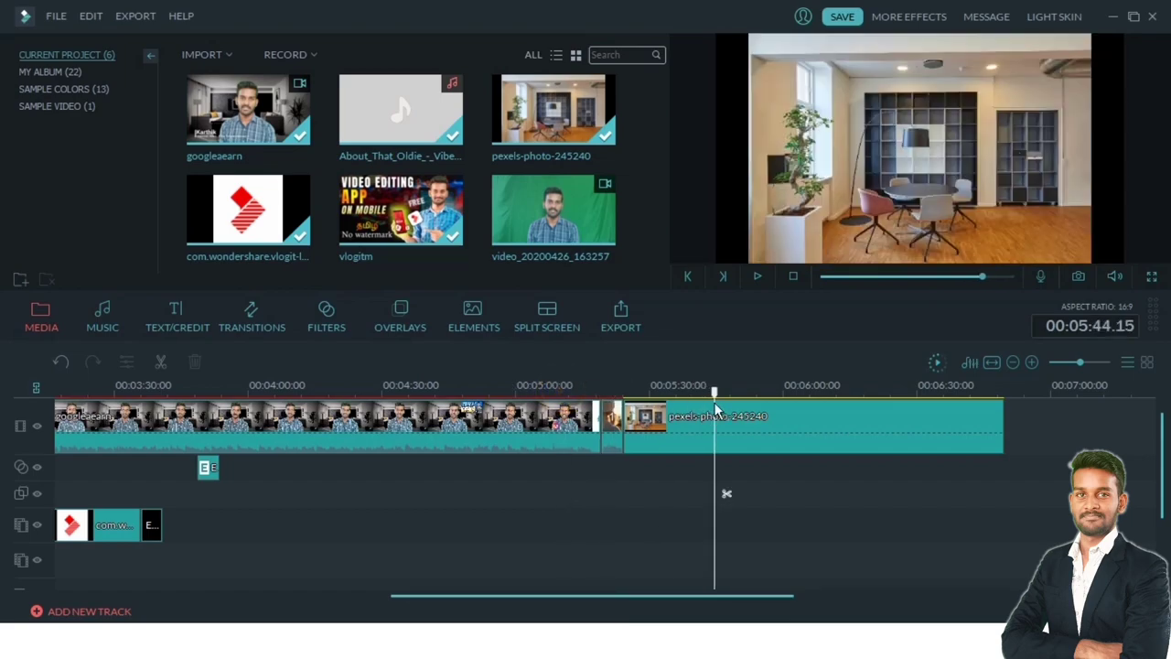
mouse_move(565, 214)
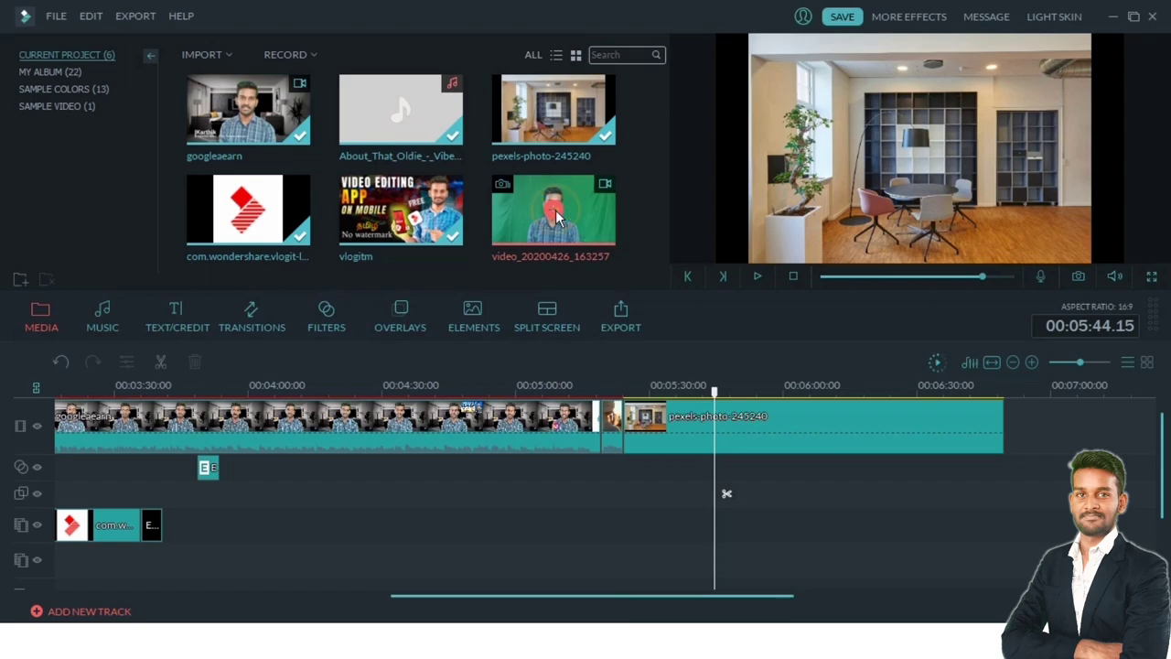
drag(743, 536, 731, 497)
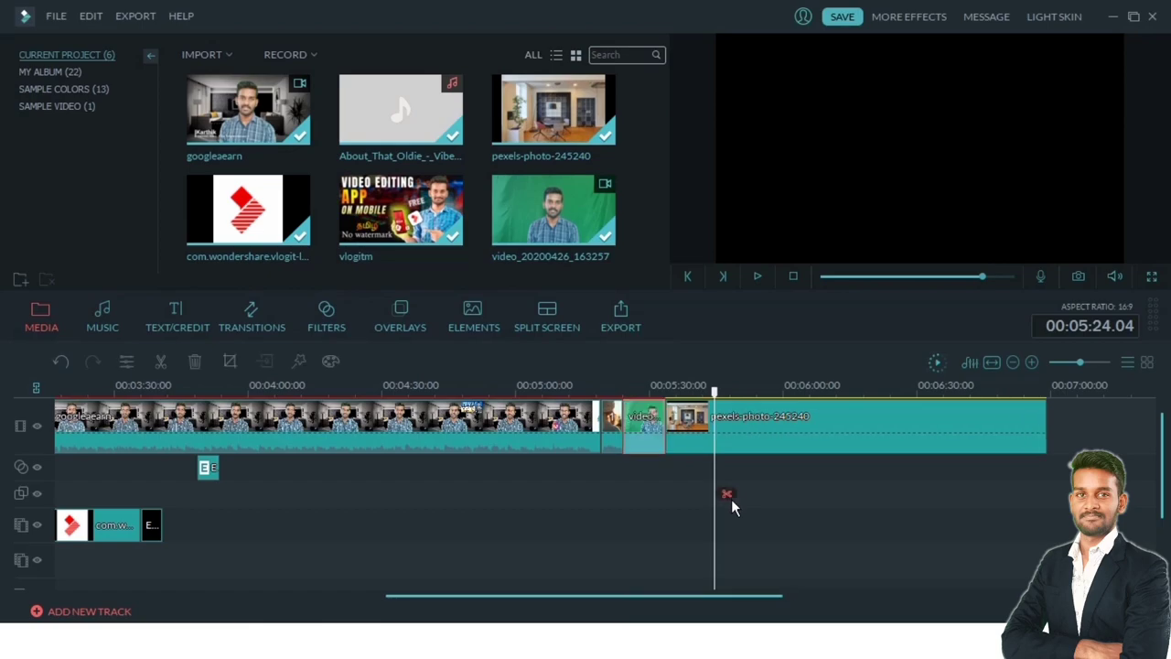
click(651, 419)
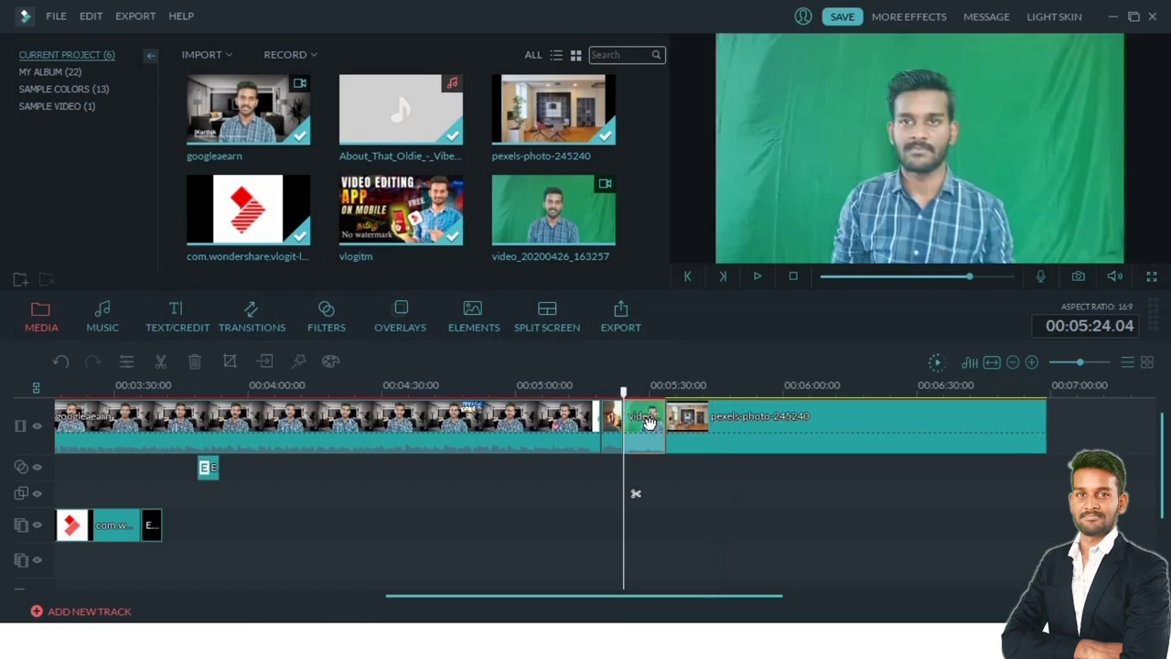
key(Delete)
- Place the green-screen clip video_20200426_163257 at 00:05:24.04 on the empty overlay track beneath the pexels-photo-245240 image
drag(591, 215, 625, 563)
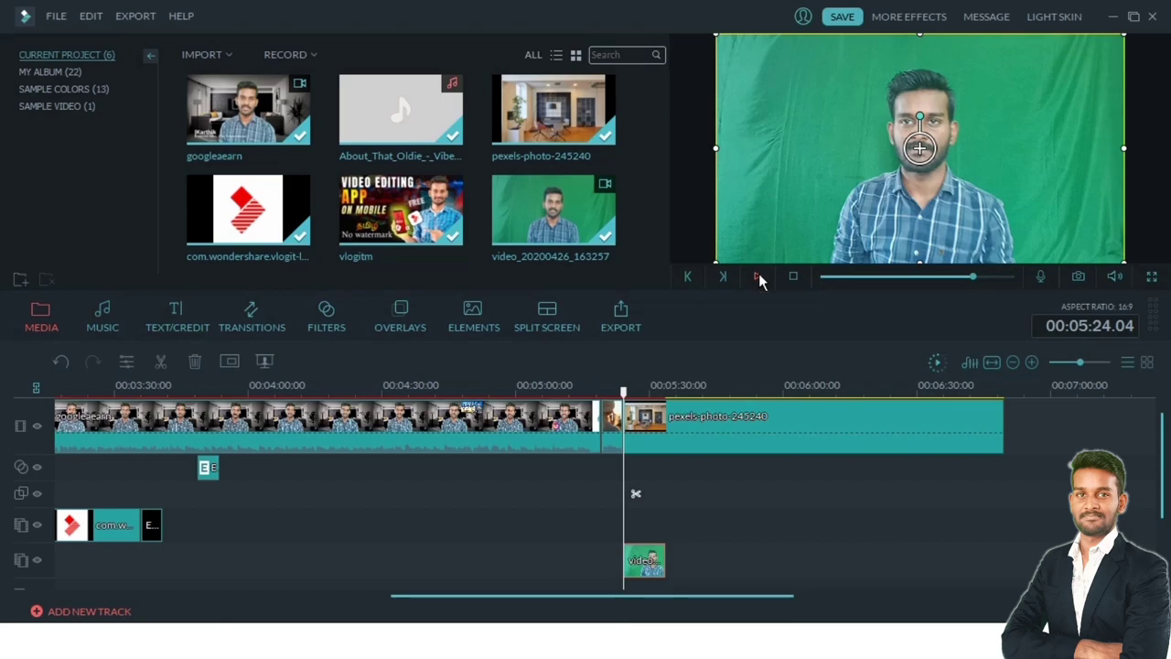
click(643, 563)
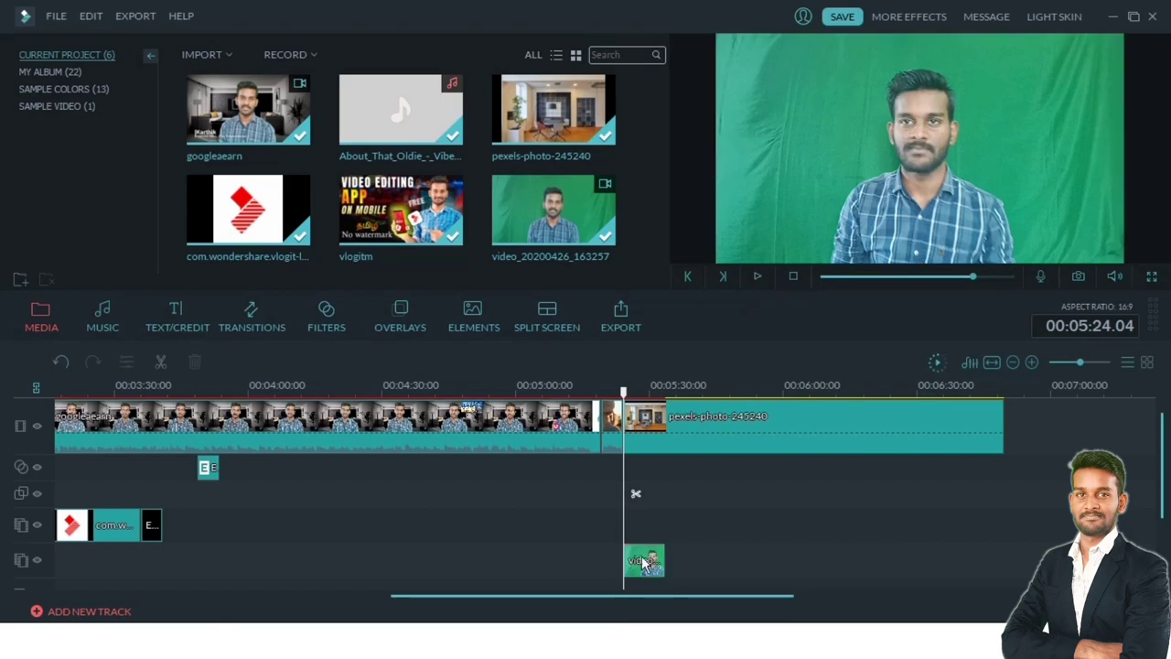
- Make the green background of the video_20200426_163257 overlay transparent with Chroma Key at intensity level 28 and play back part of it
right_click(643, 562)
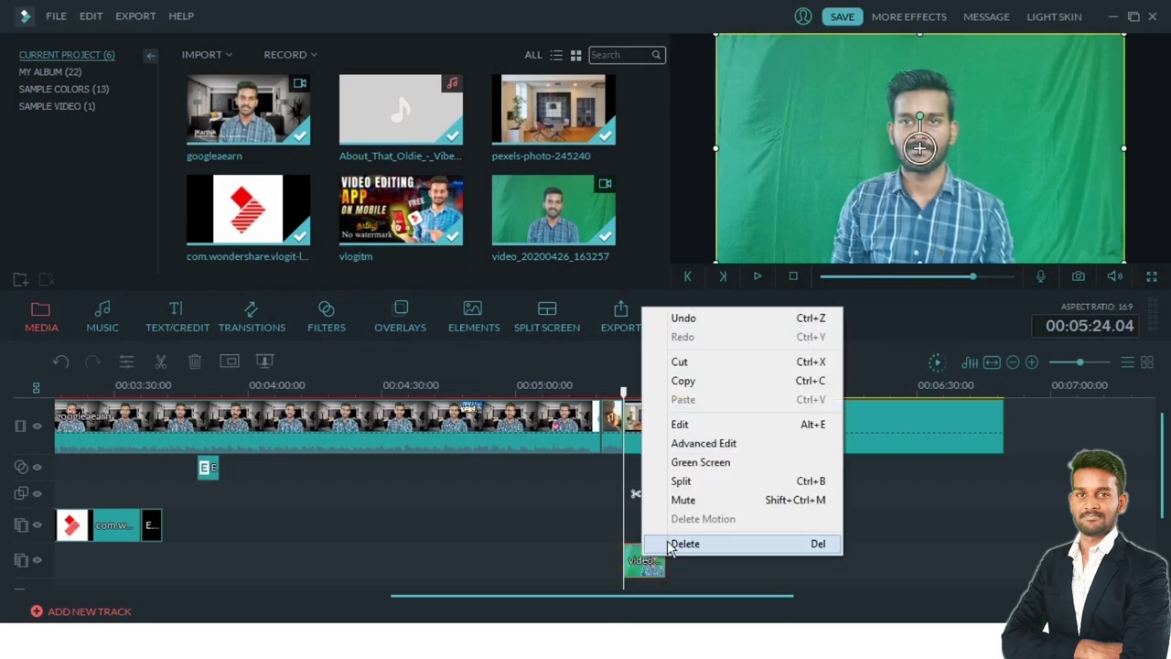
click(722, 464)
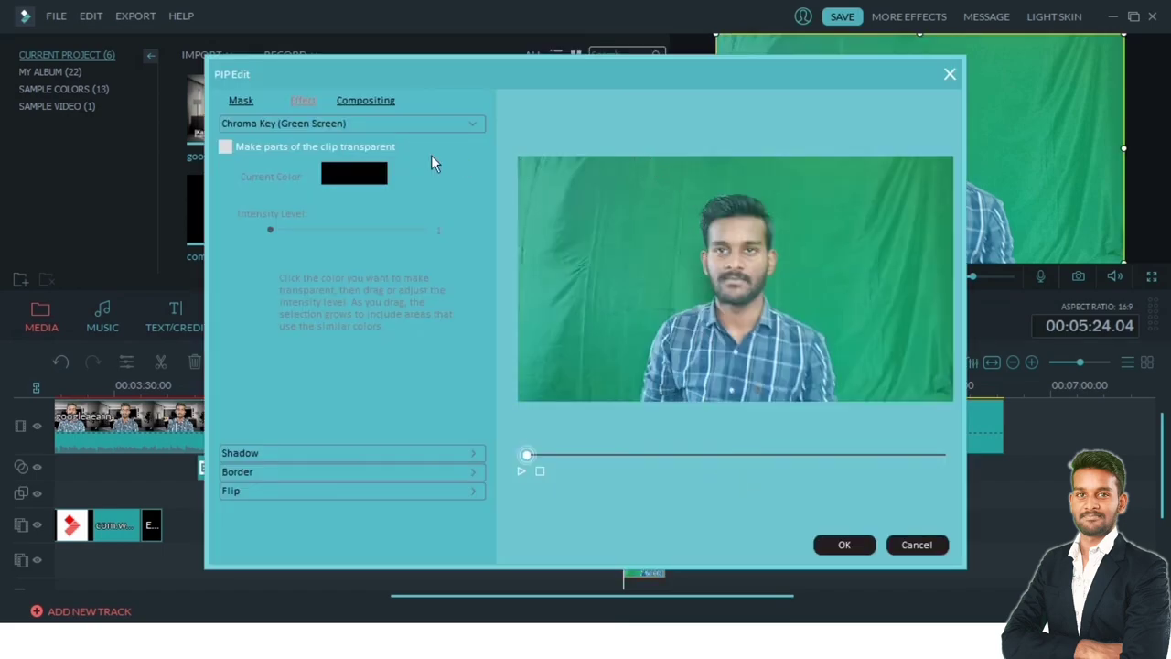
click(225, 149)
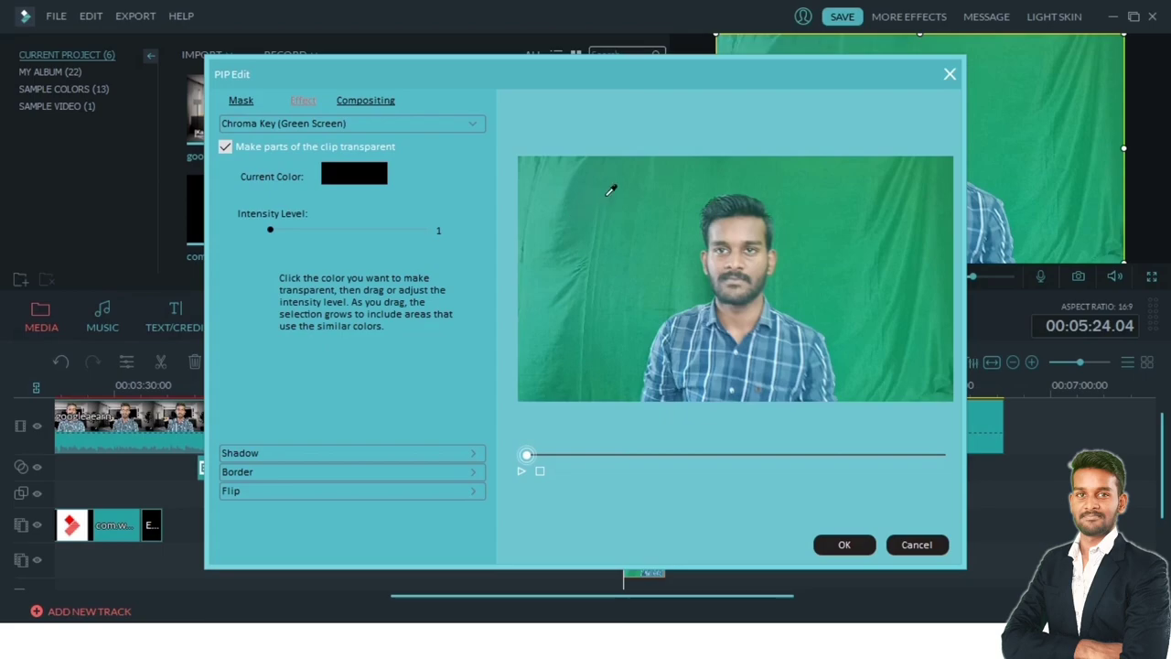
click(607, 200)
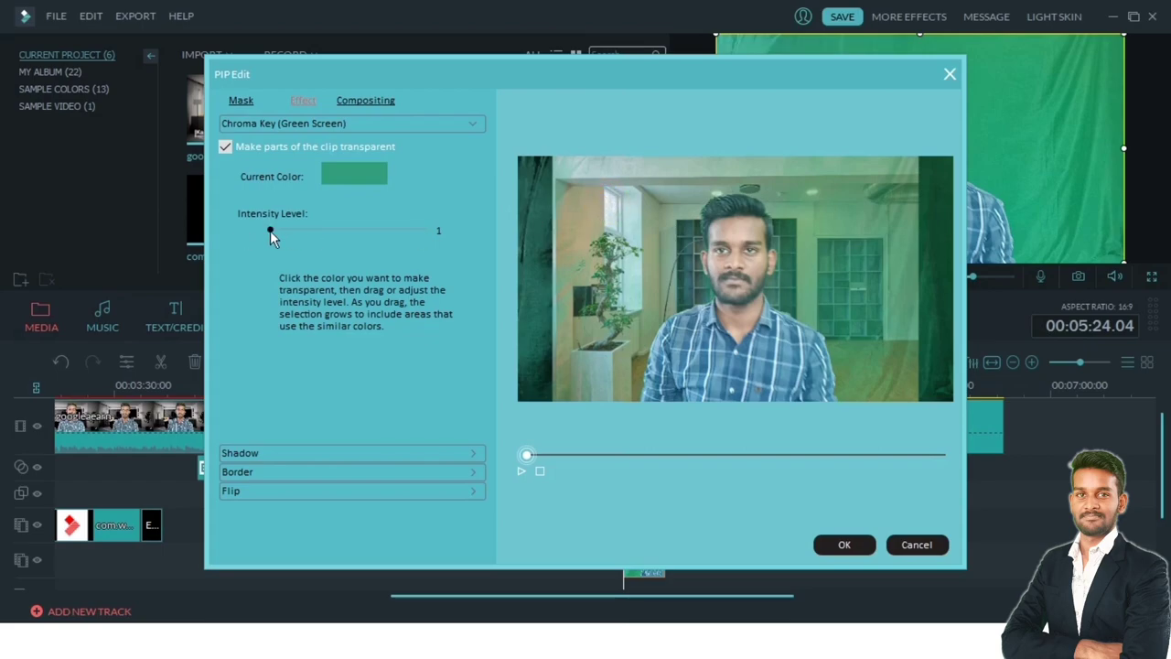
drag(270, 231, 314, 232)
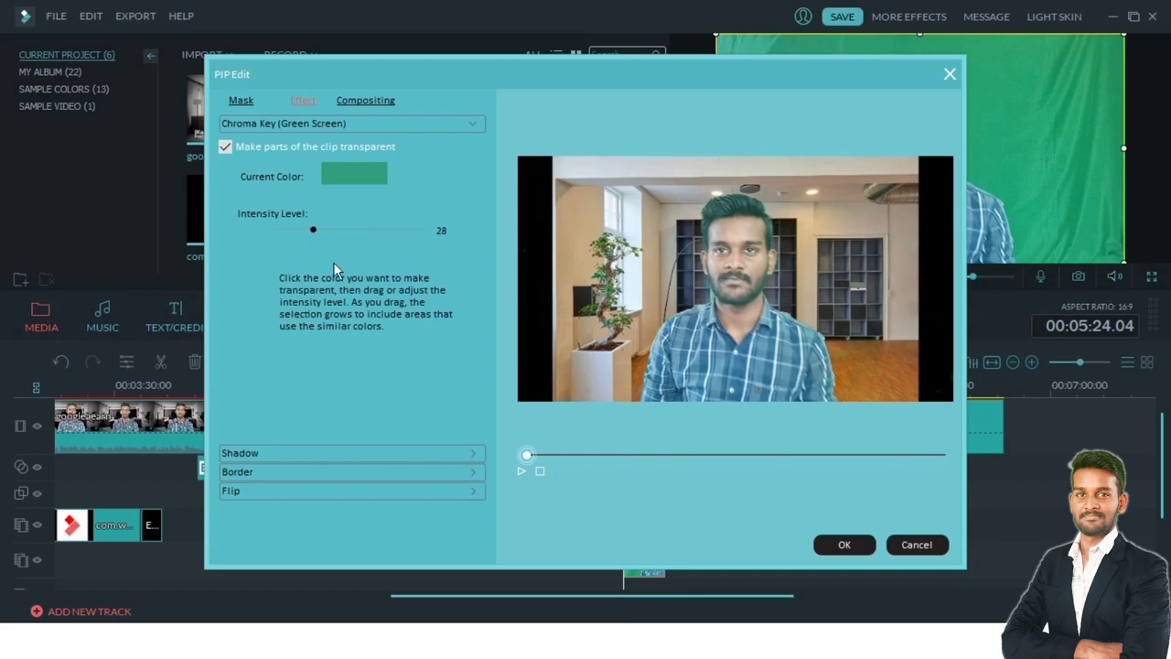
click(845, 544)
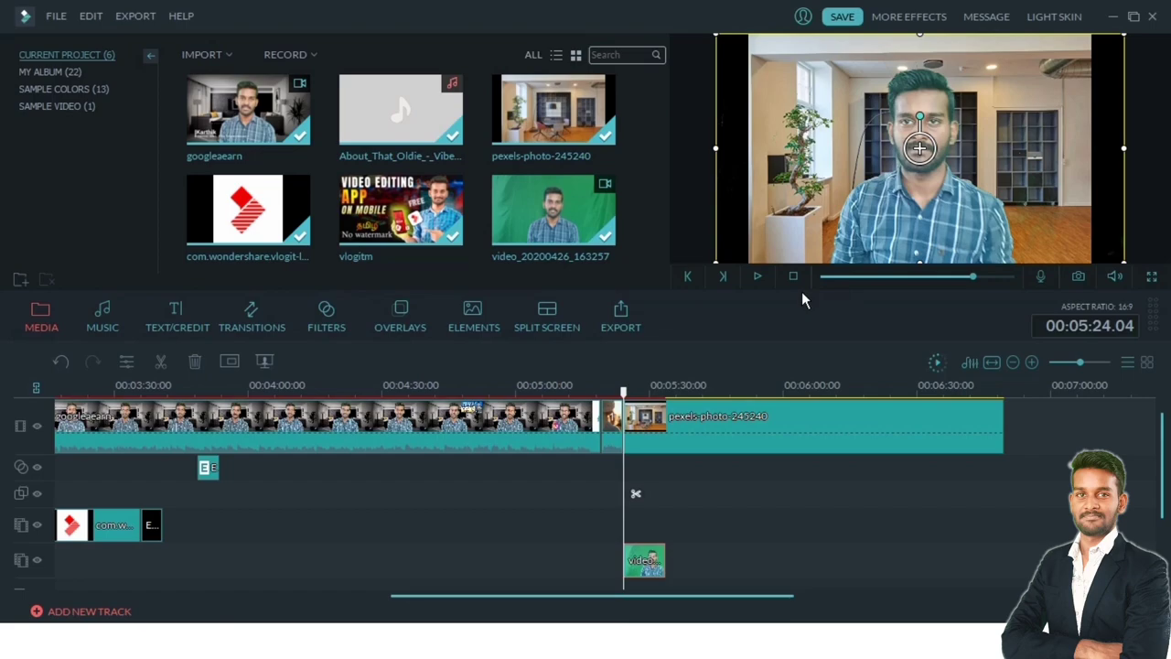
click(757, 275)
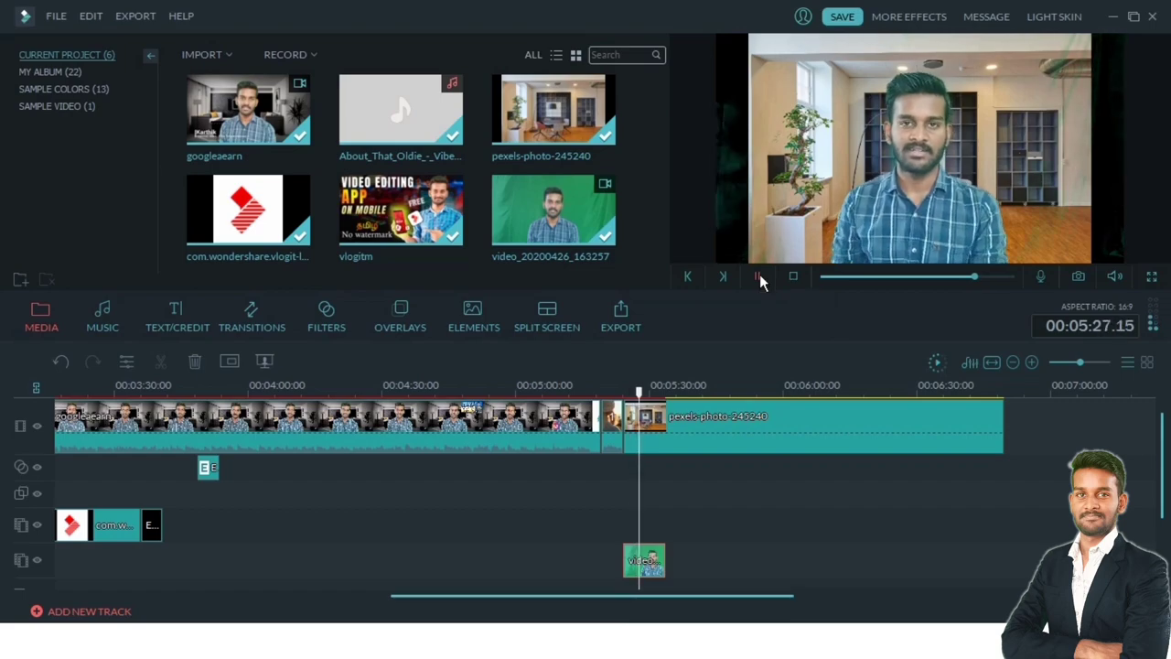
click(759, 274)
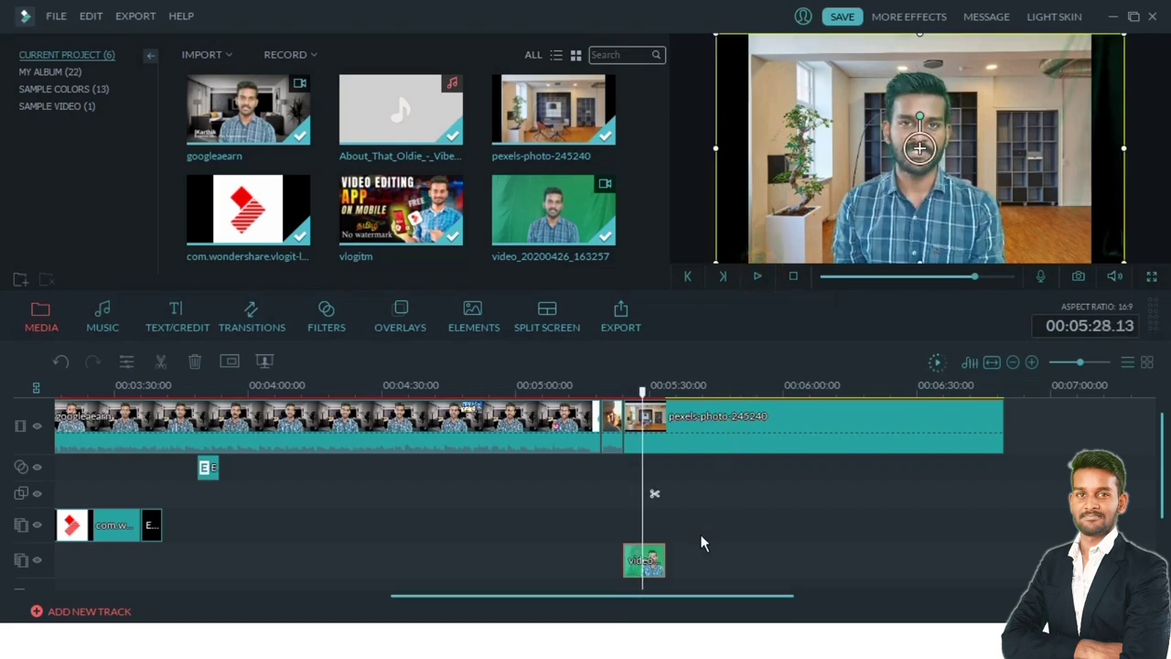
- Raise the Chroma Key intensity of the green-screen overlay slightly and play back the clip from 00:05:28.13
double_click(645, 556)
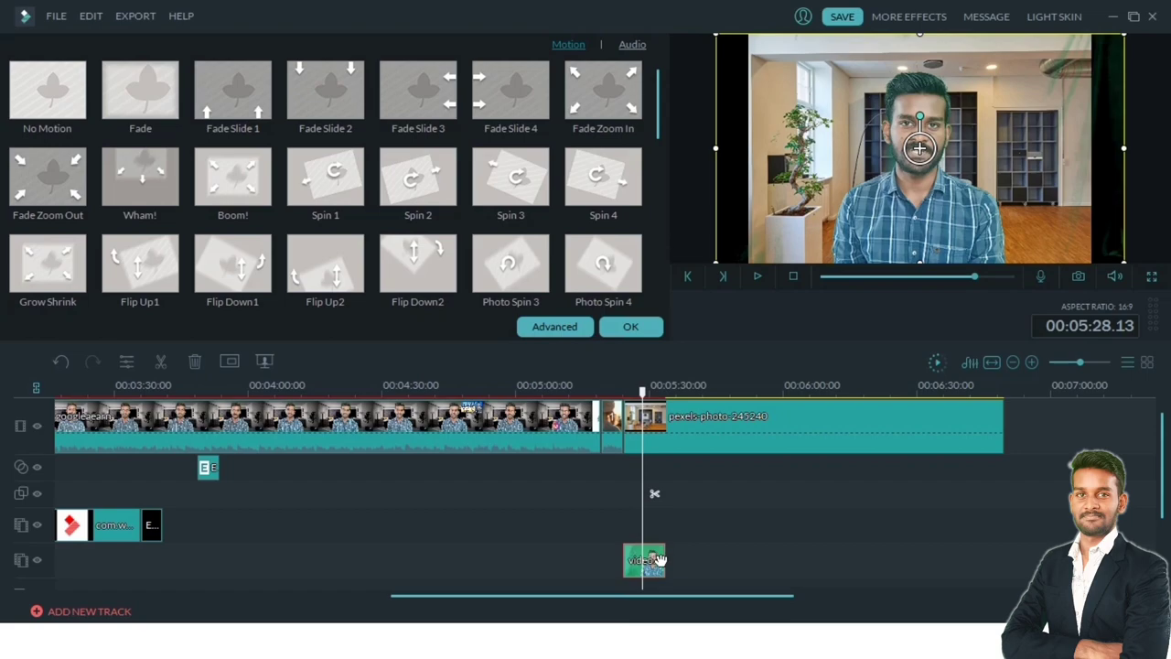
right_click(651, 554)
click(657, 460)
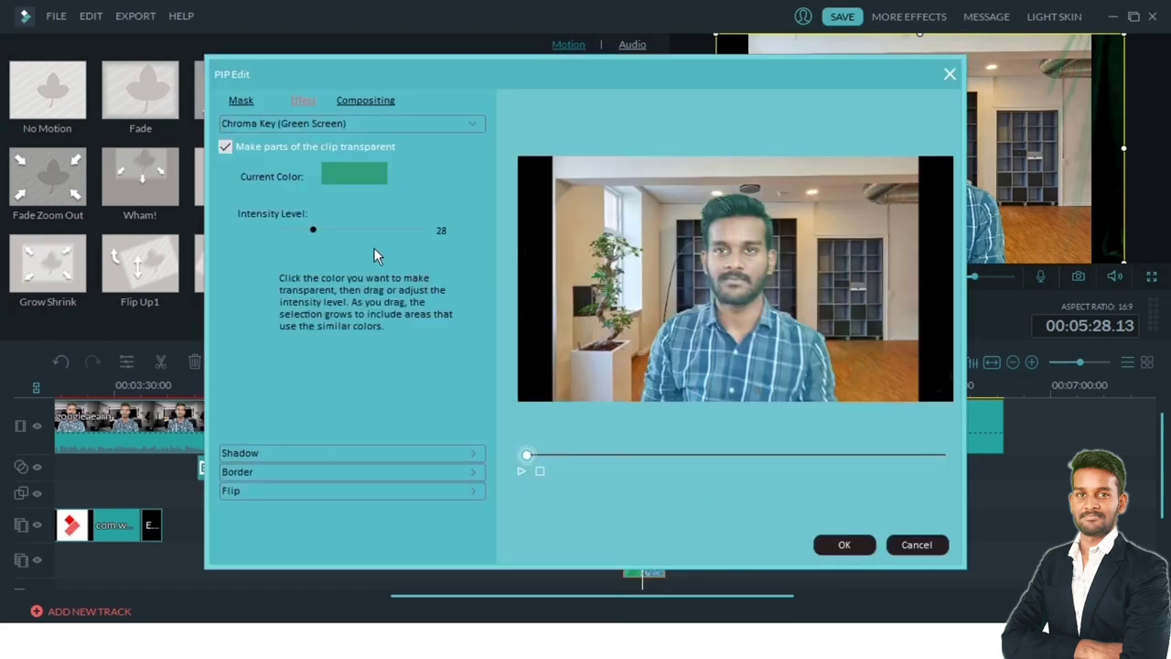
drag(311, 230, 319, 229)
click(847, 544)
click(759, 279)
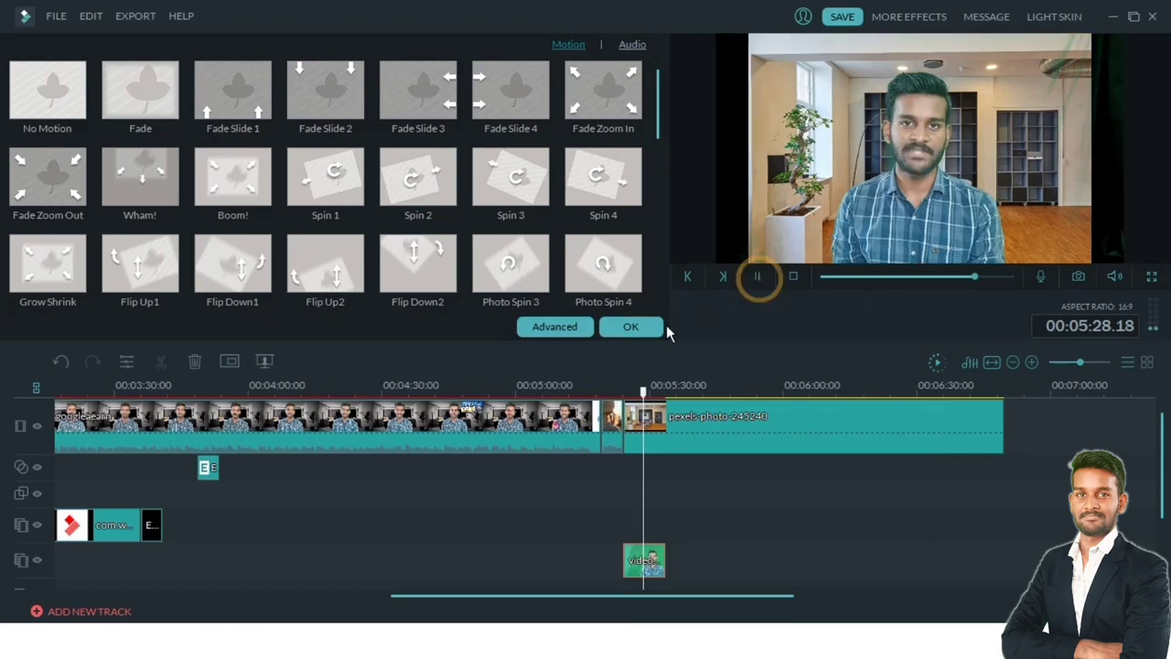
click(651, 326)
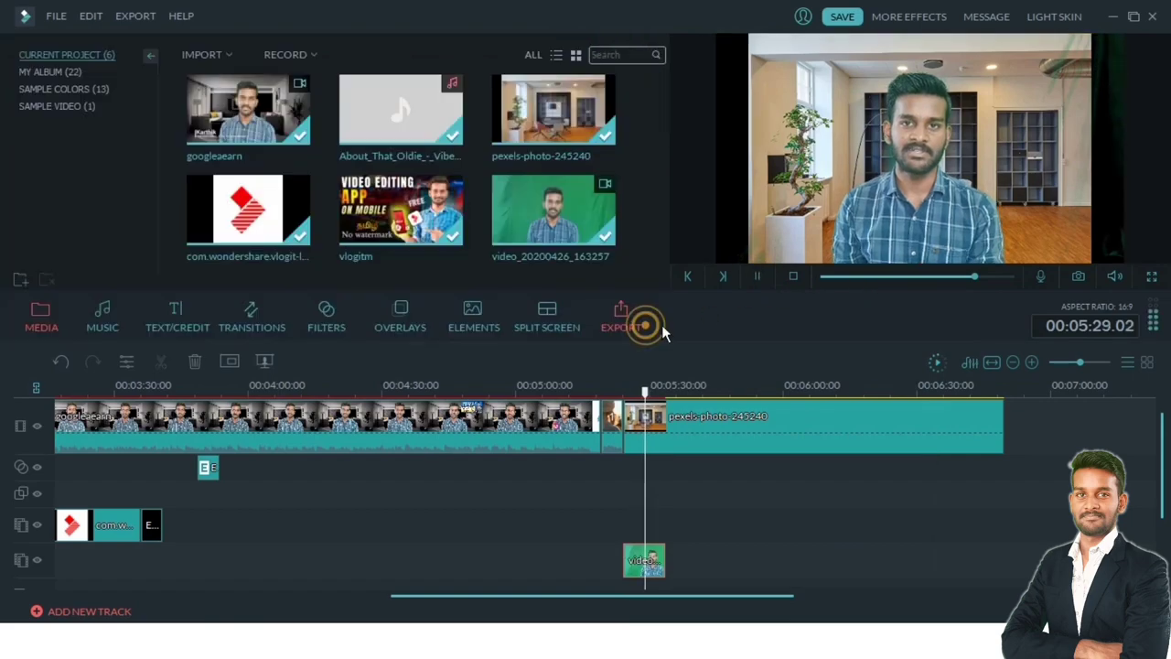
click(763, 276)
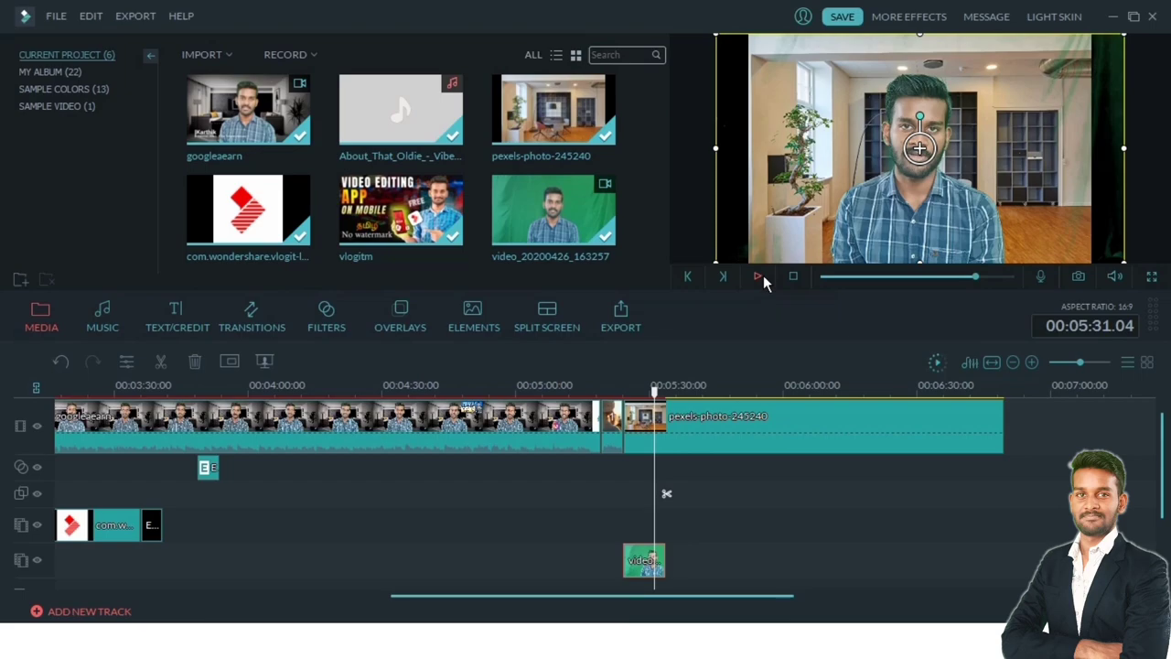
- Look through the recording options for webcam, PC screen and voiceover in the media library without starting a recording
click(553, 206)
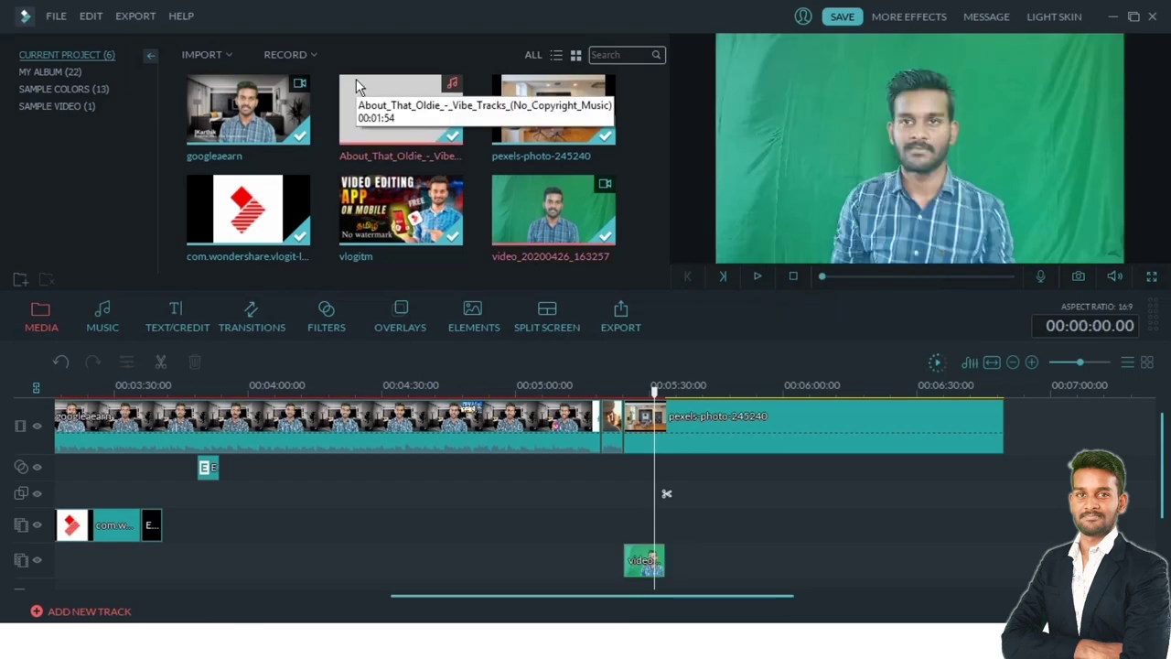
click(298, 57)
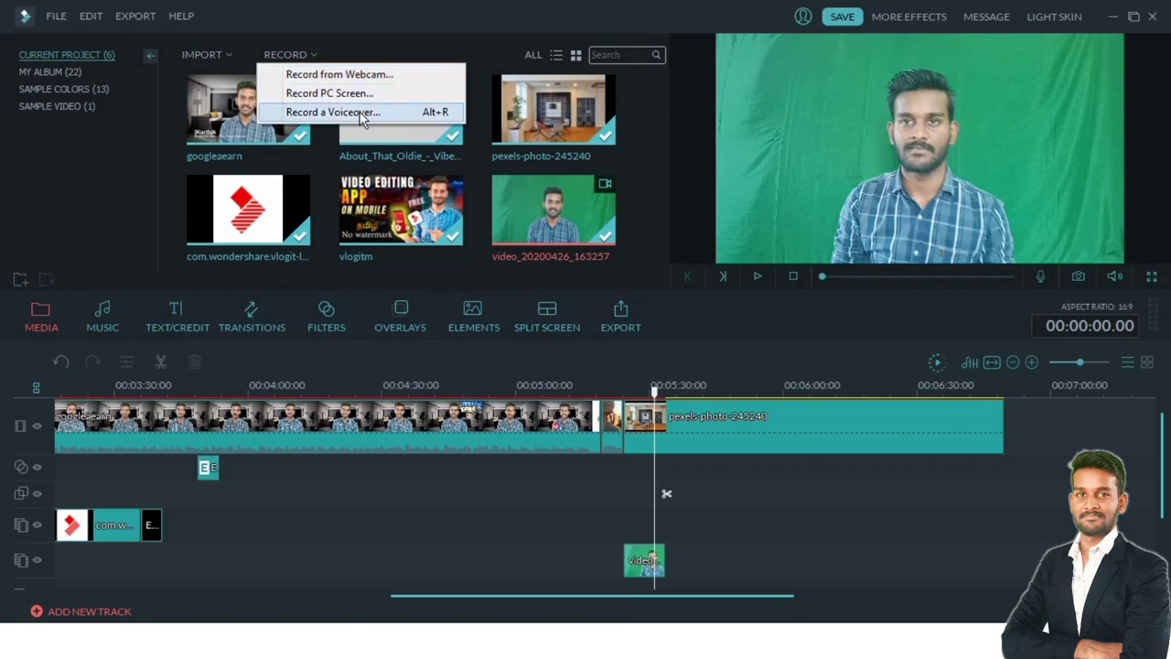
click(991, 184)
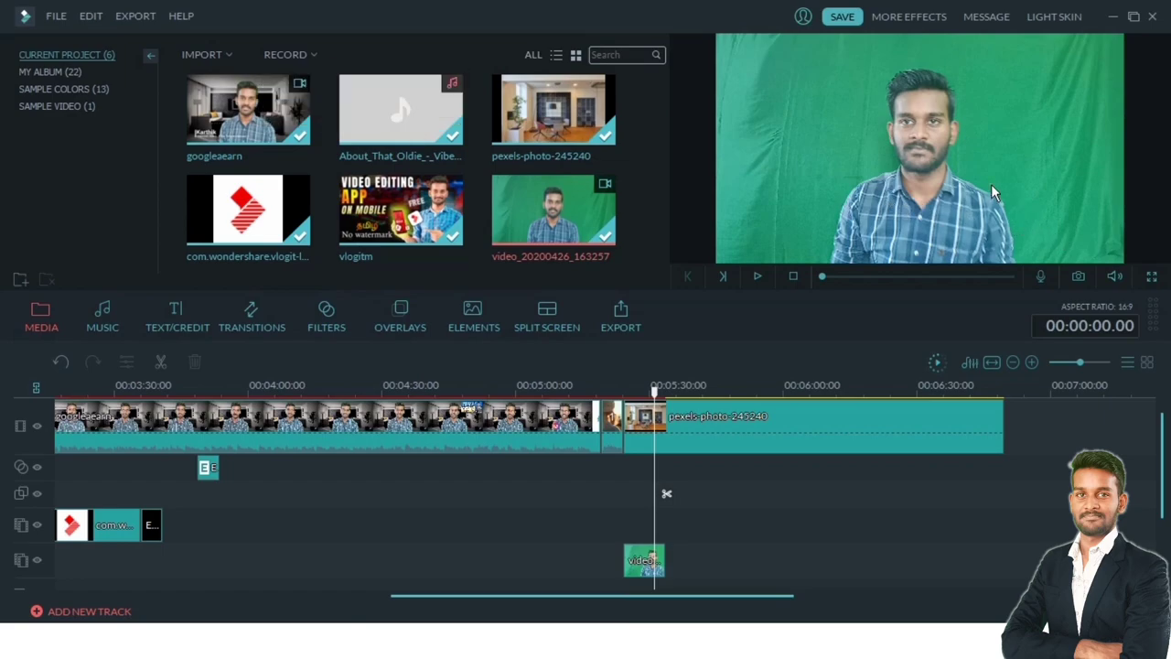
- Move the playhead back to 00:04:51.18 and view the frame in the full-screen preview
click(653, 388)
drag(653, 388, 478, 388)
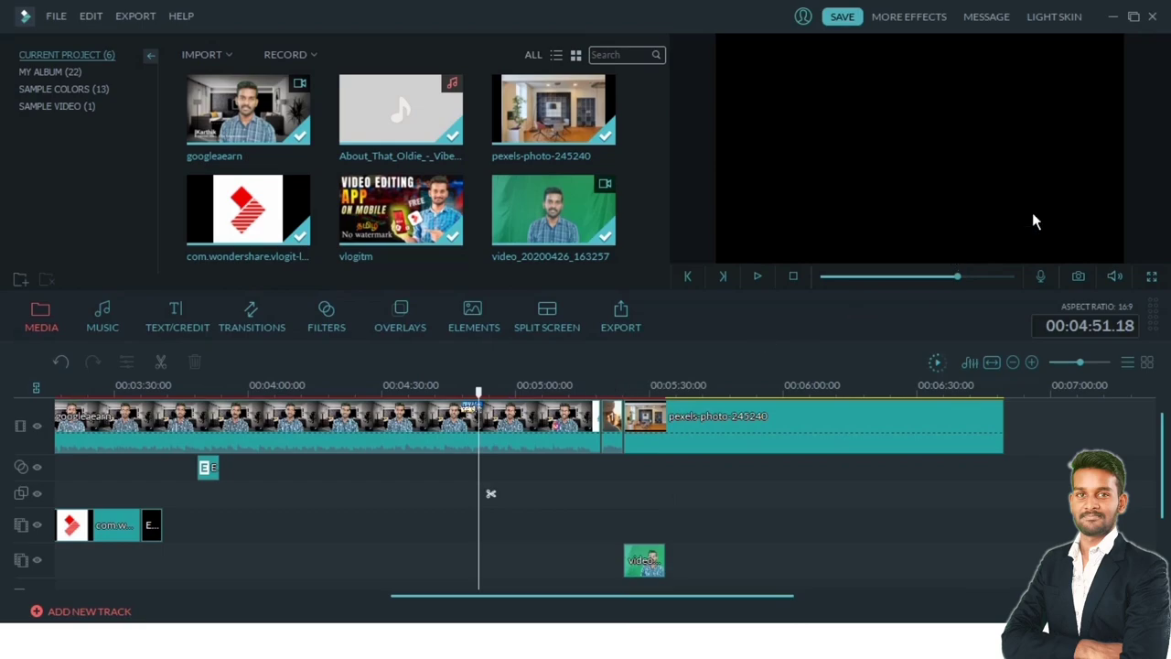
click(1151, 278)
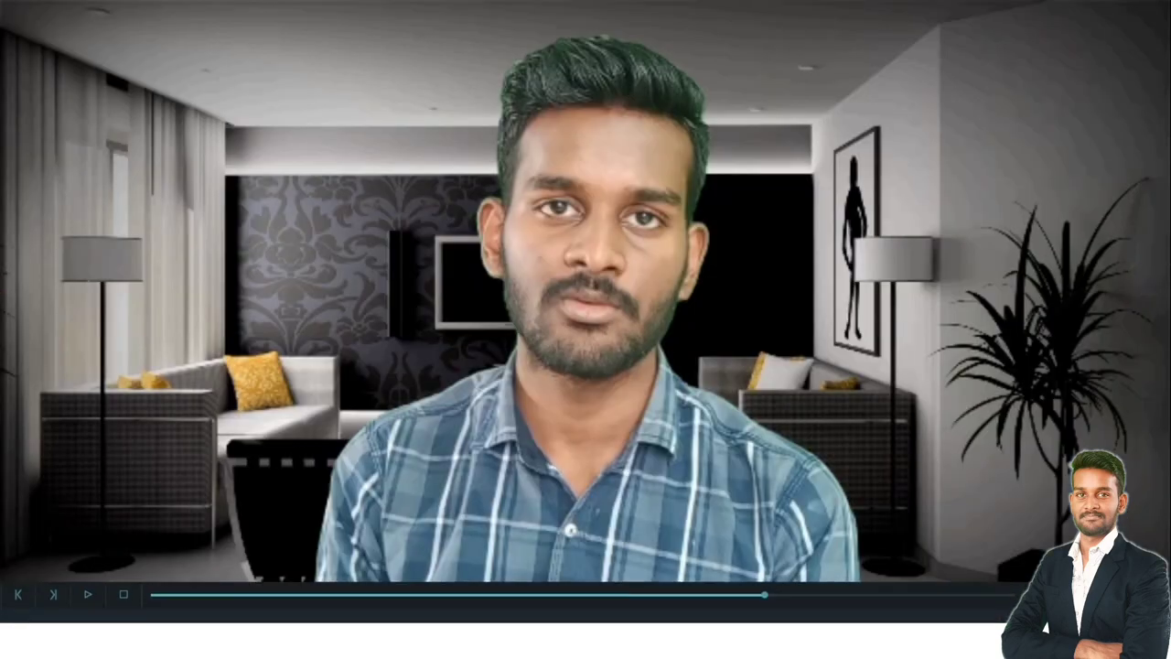
key(Escape)
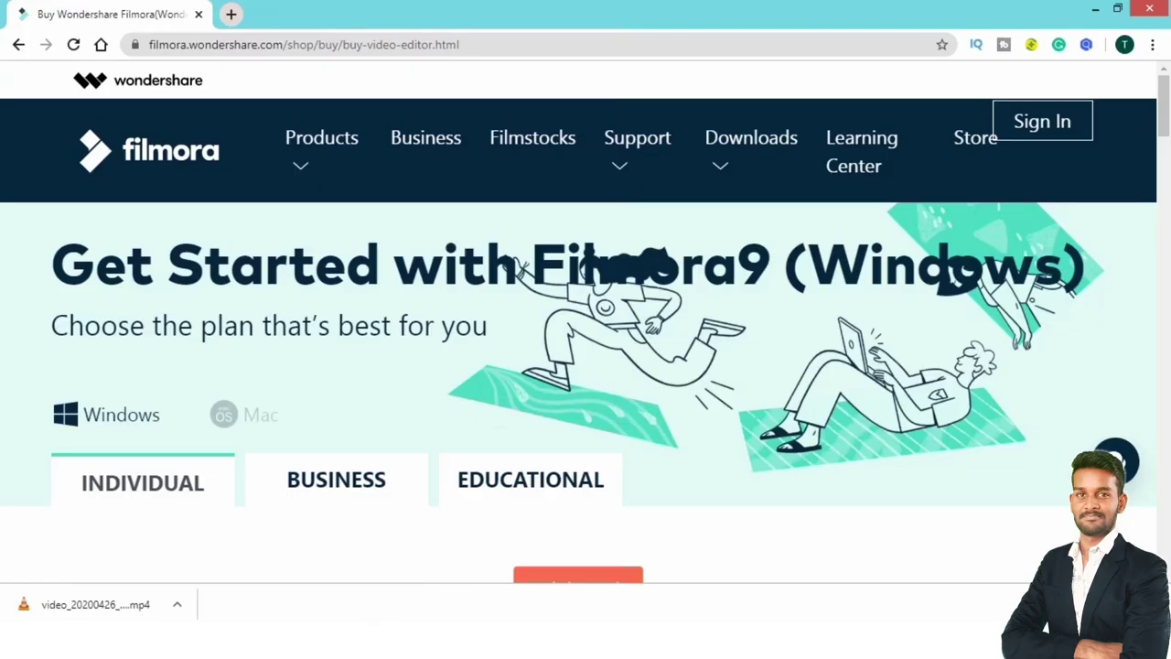
- Switch to the browser and examine the Monthly, Lifetime and Annual plans on the Filmora9 purchase page, highlighting the Monthly plan's No Watermark entry
scroll(485, 412, down, 5)
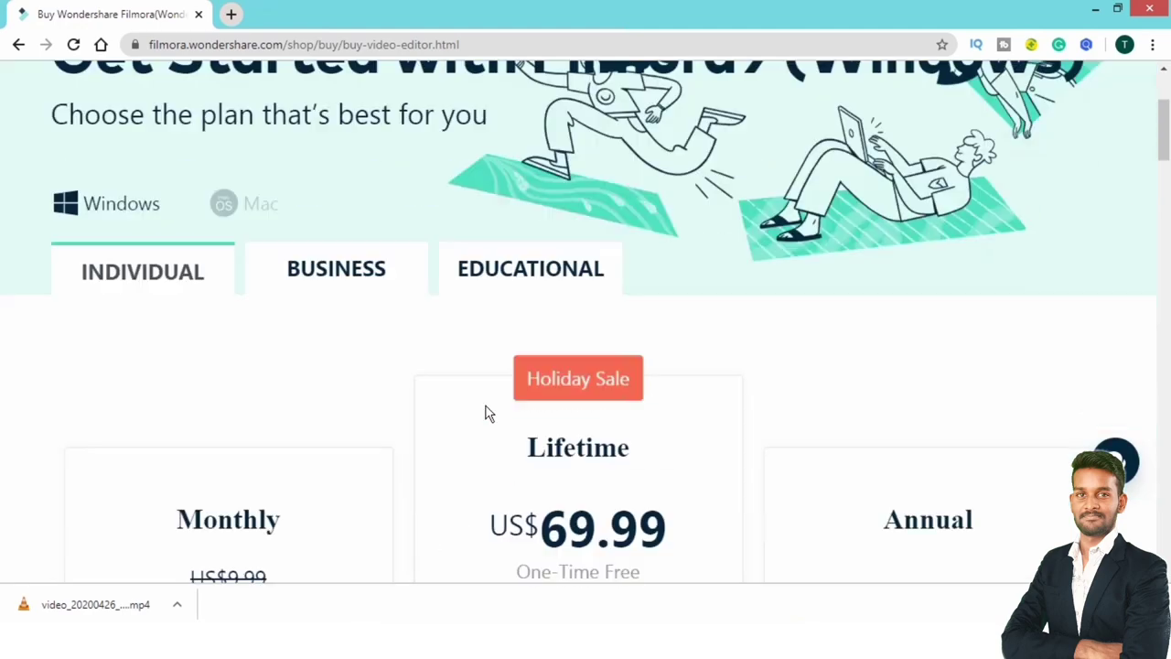
scroll(484, 412, down, 1)
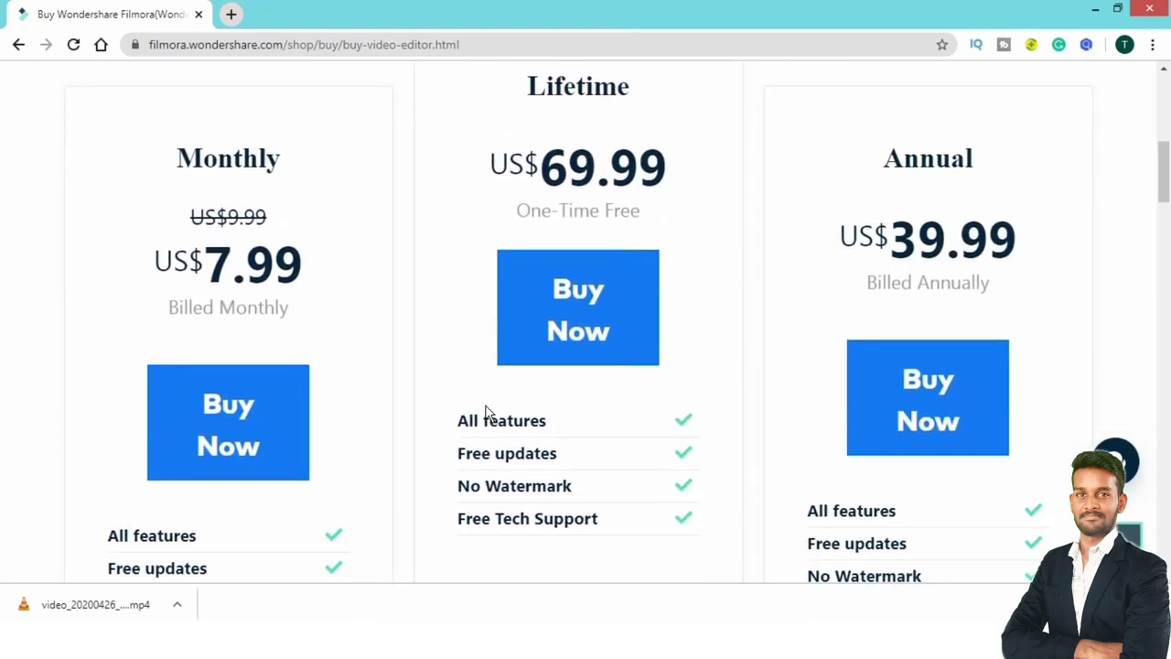
scroll(485, 410, down, 2)
scroll(487, 405, up, 3)
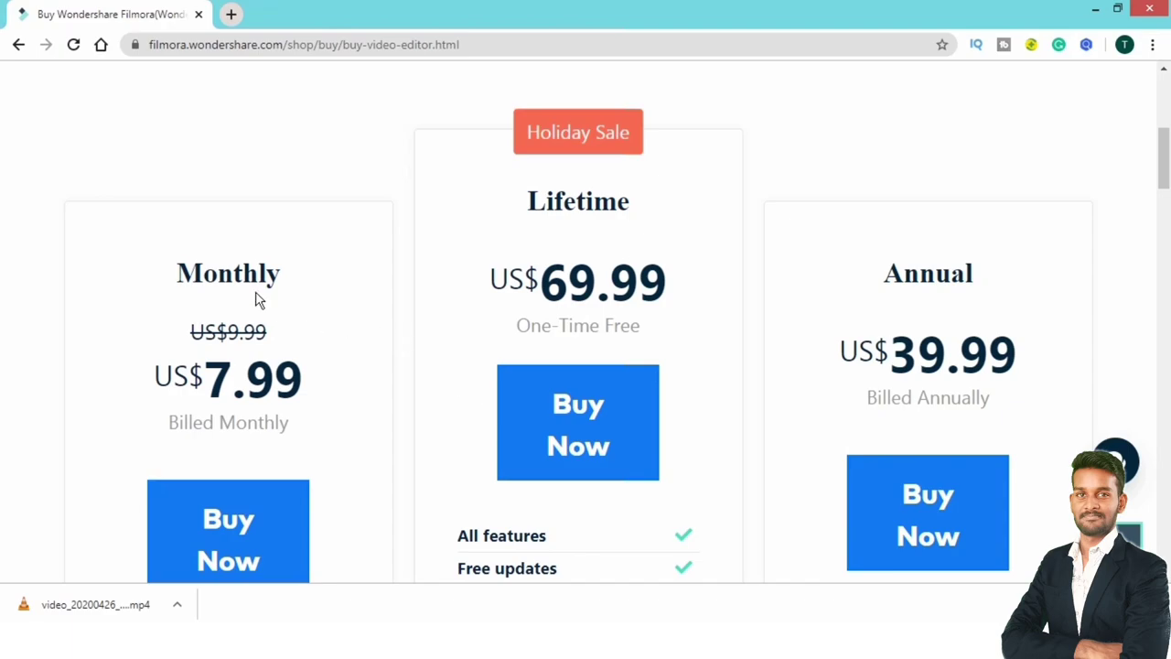
scroll(774, 327, down, 5)
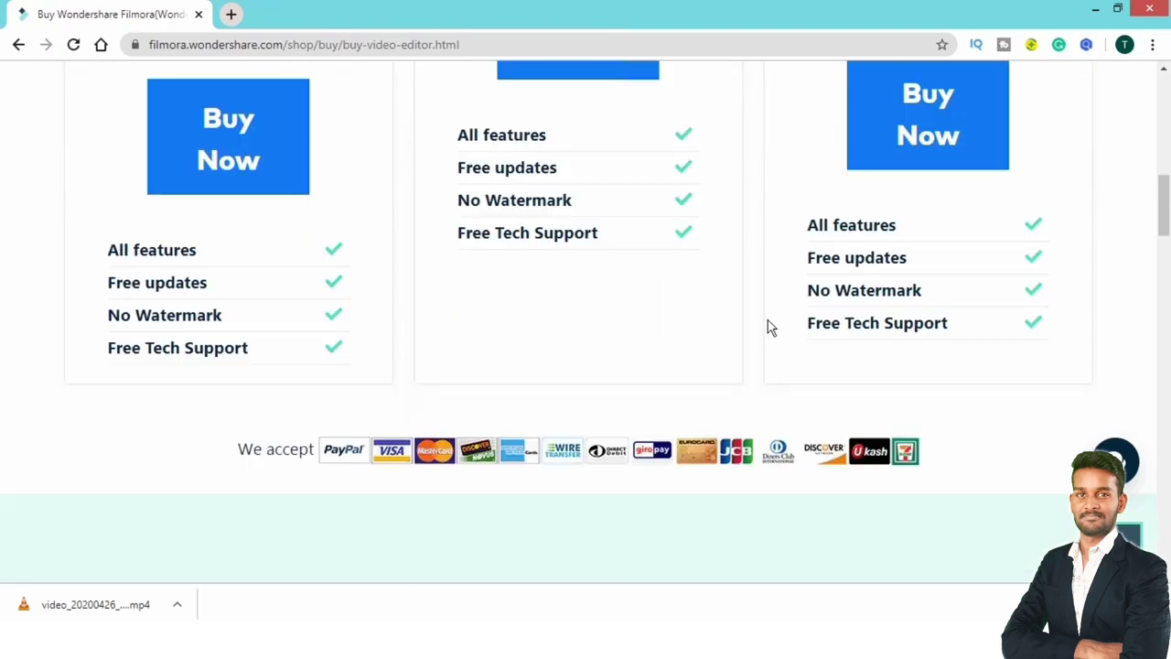
scroll(759, 327, up, 4)
scroll(761, 327, down, 1)
scroll(744, 327, up, 7)
scroll(742, 331, down, 5)
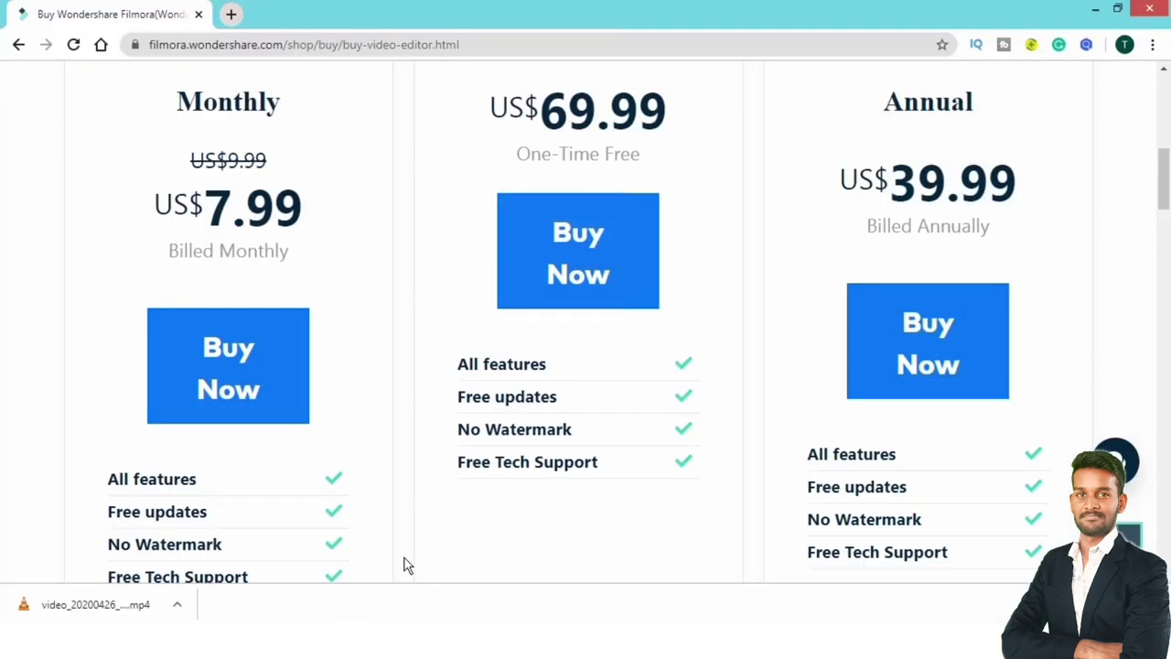
scroll(400, 561, down, 2)
drag(114, 370, 228, 387)
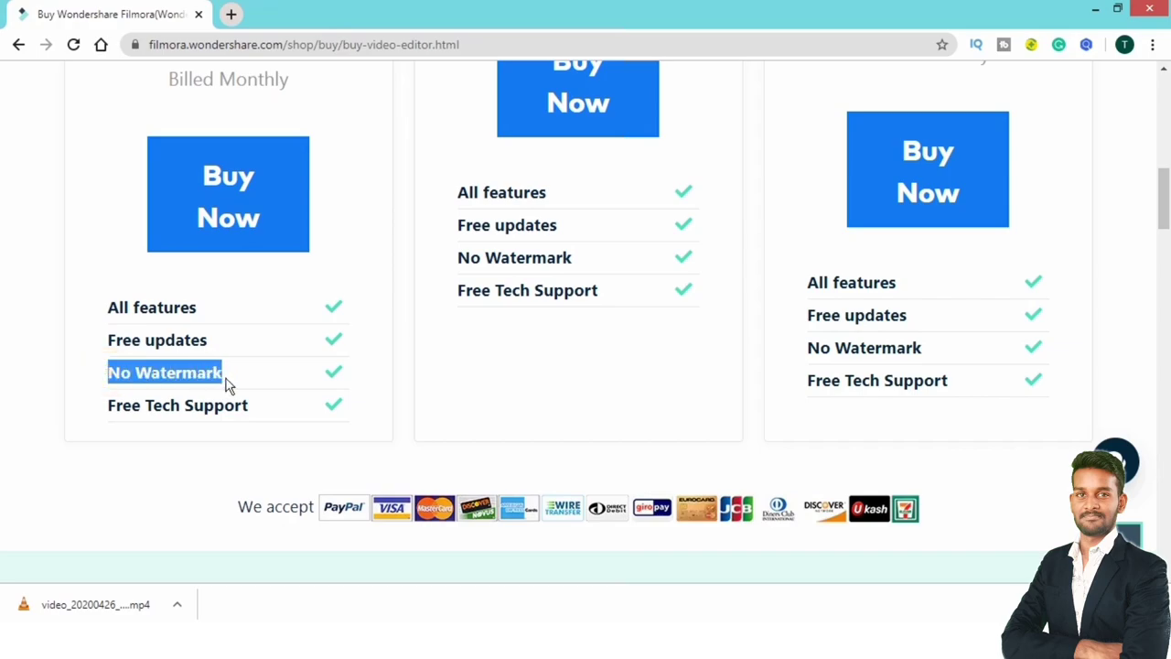
click(1096, 11)
- Export the project to the computer as an MP4 file at 1920 x 1080 resolution and a 60 fps frame rate
click(621, 316)
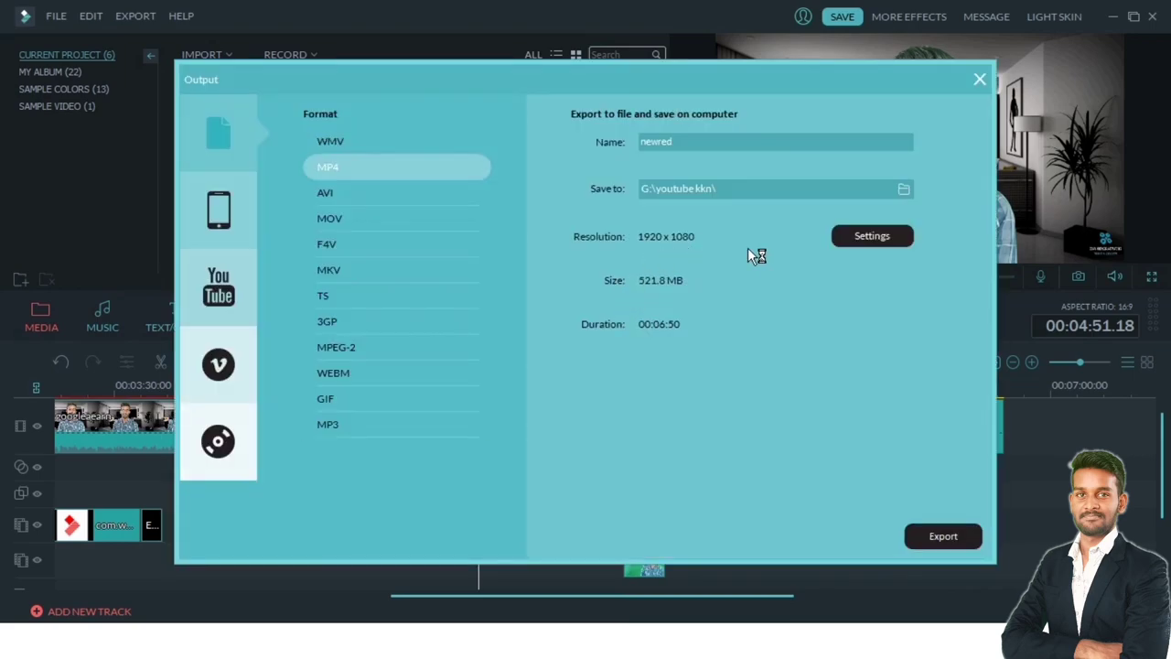
click(883, 238)
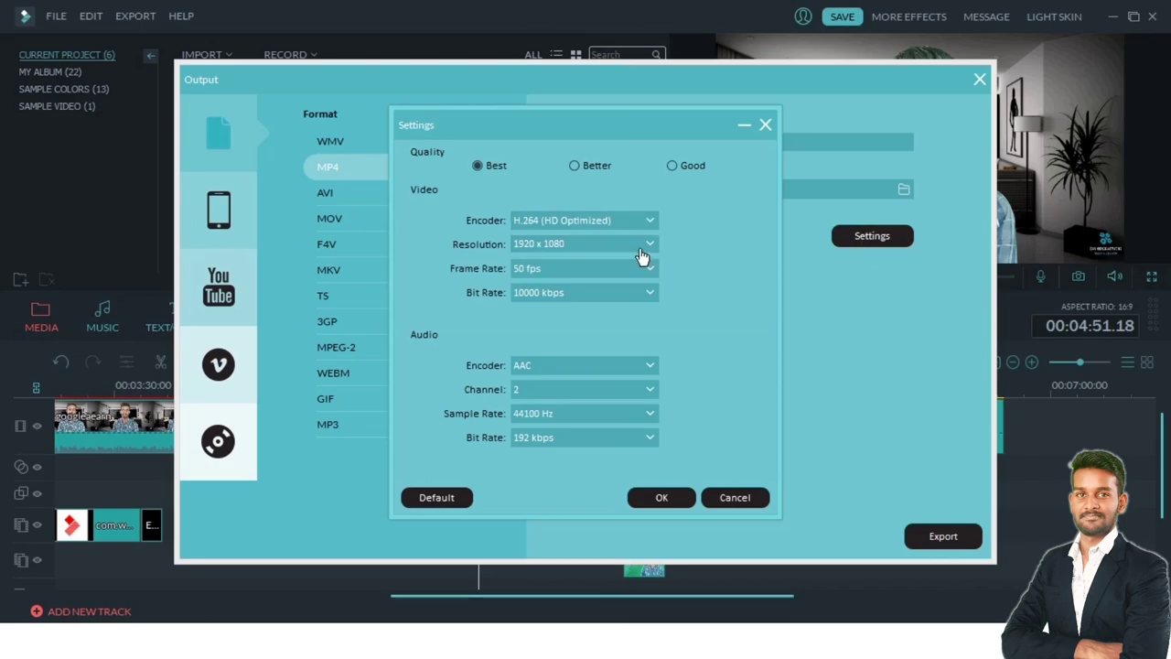
click(645, 245)
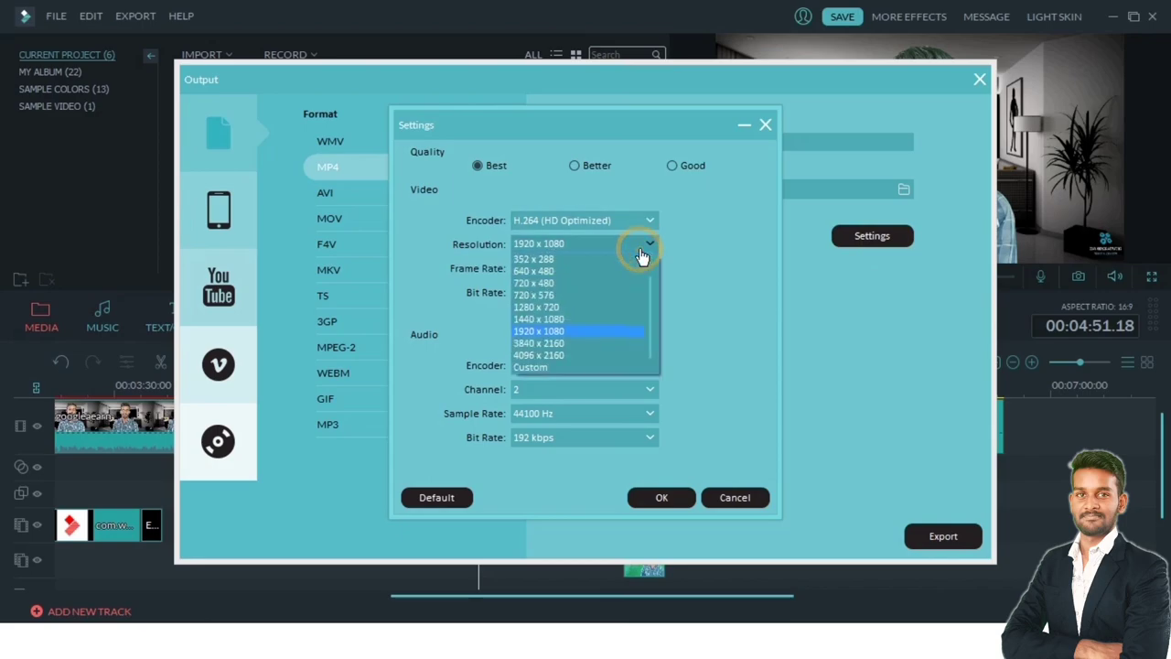
click(574, 331)
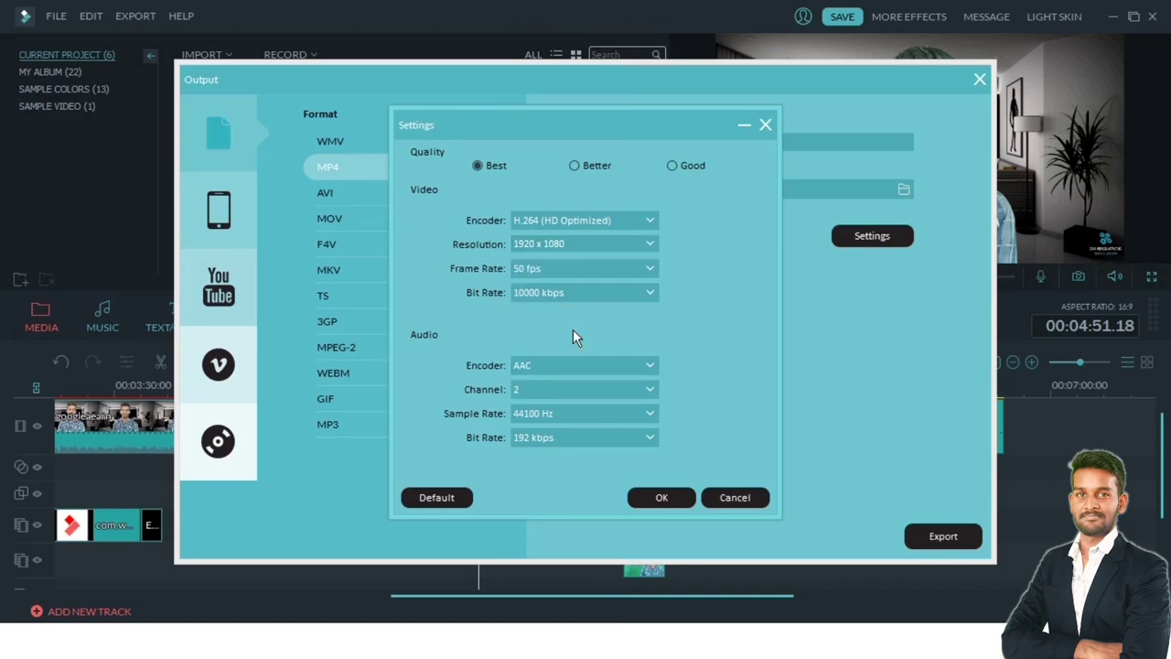
click(650, 271)
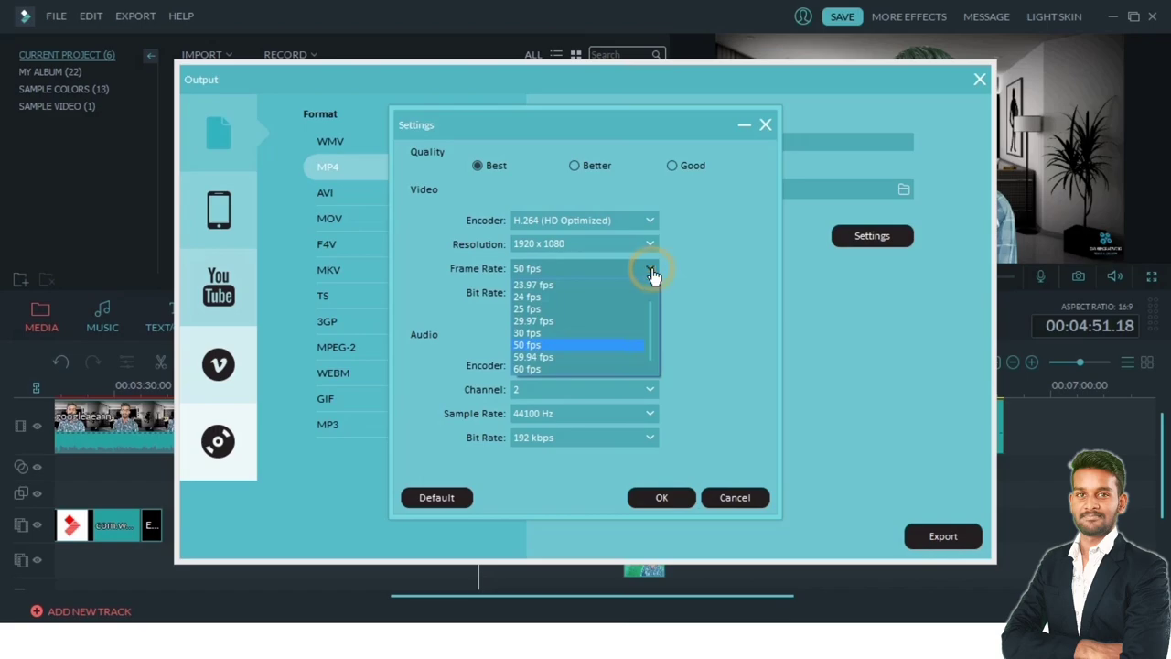
click(552, 371)
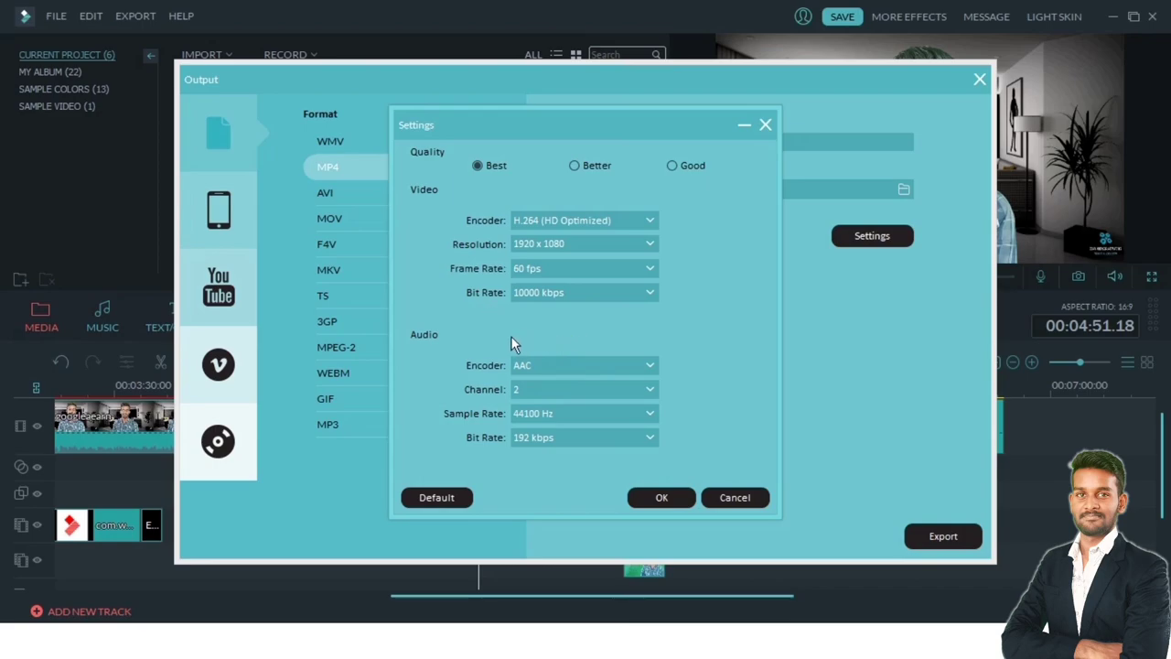
click(666, 497)
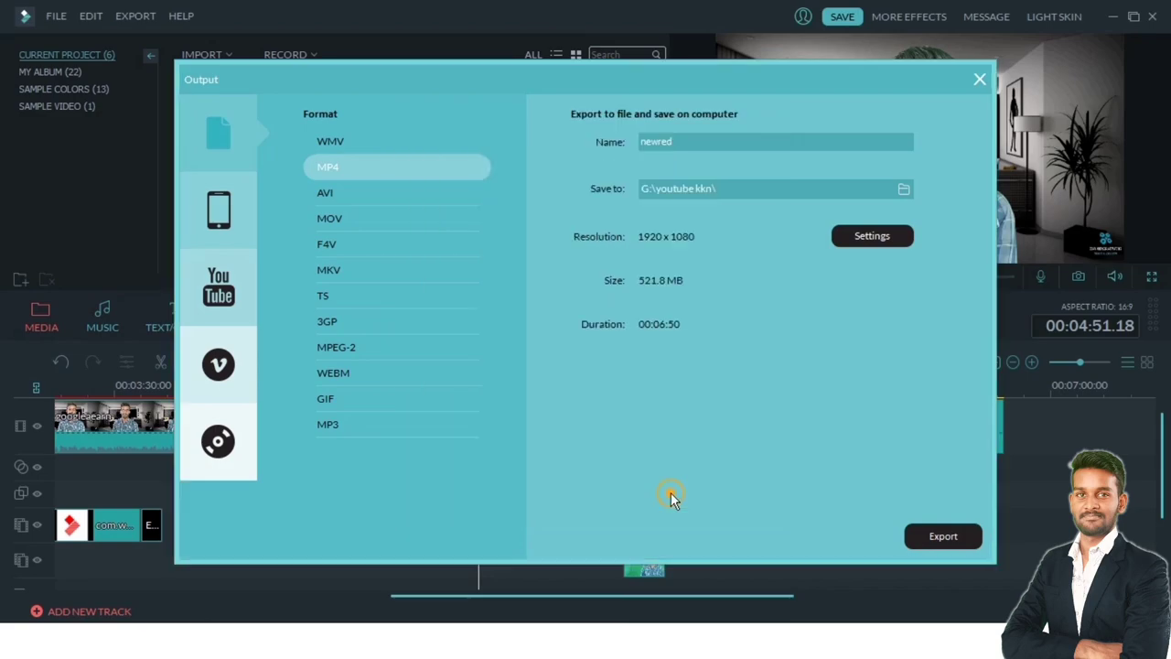
click(966, 537)
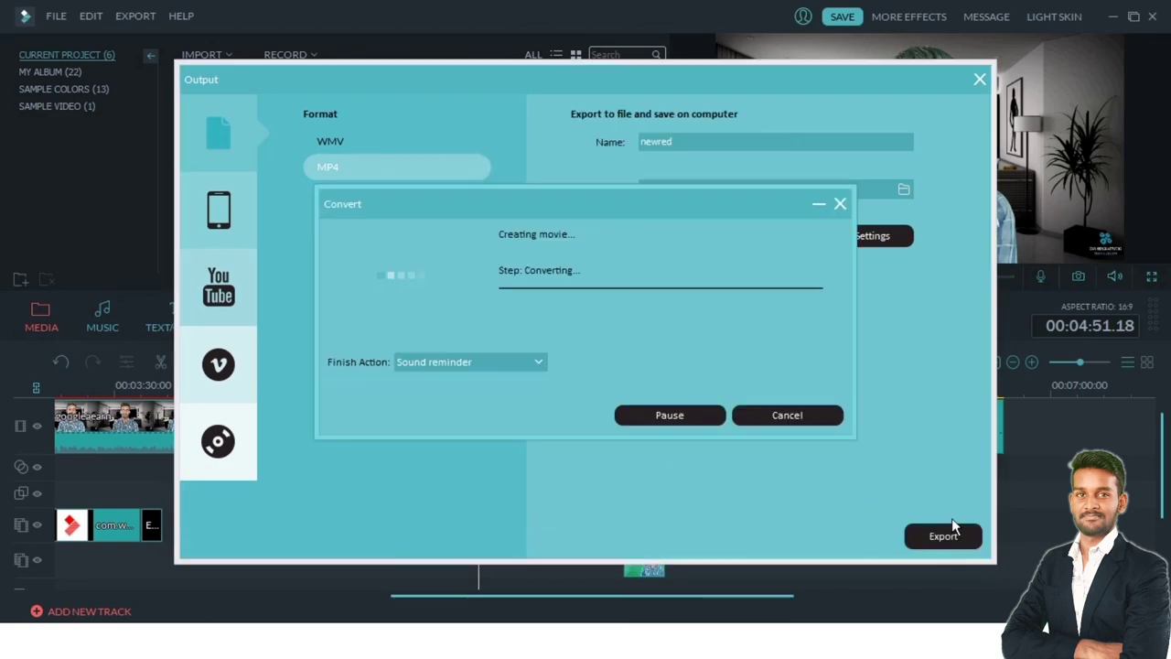